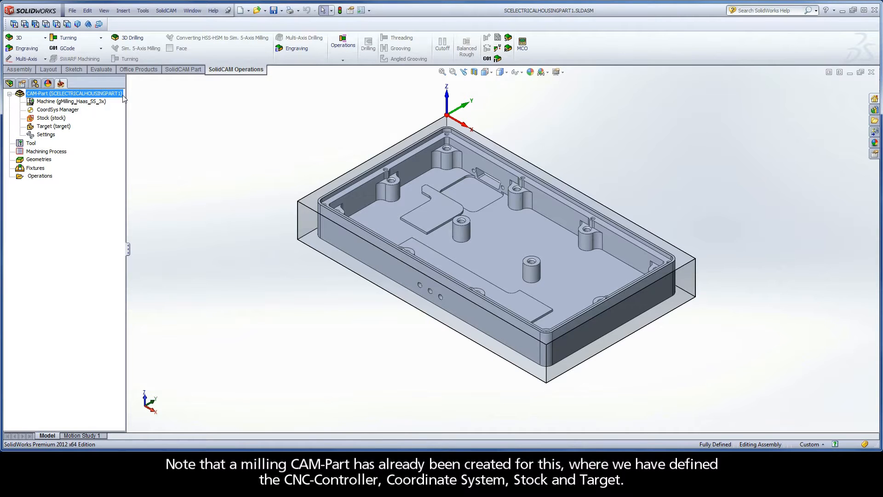
- Go through the CAM-Part's machine, coordinate system, stock and target definitions
left_click(58, 101)
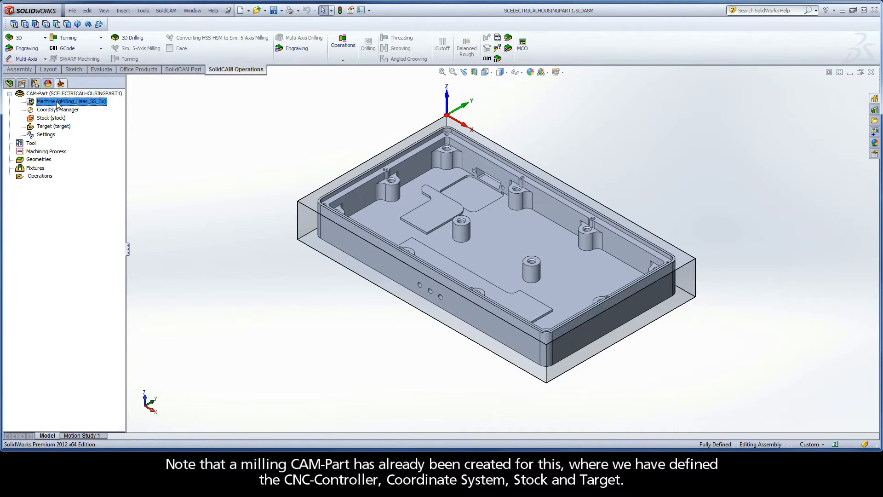
left_click(57, 111)
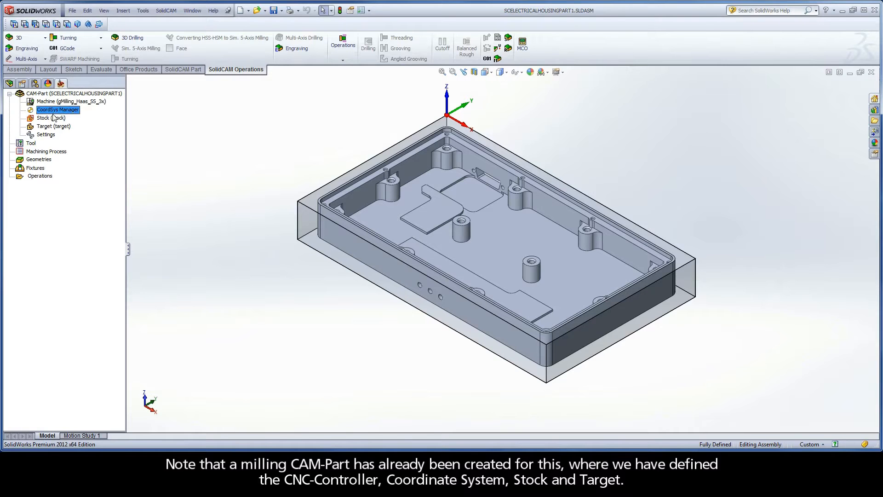
left_click(51, 119)
left_click(53, 127)
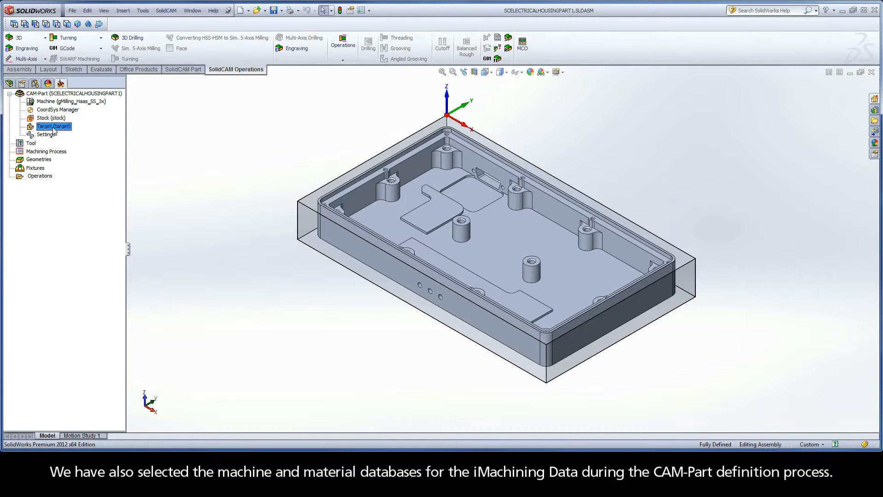
- Review the two end mills defined in the part tool table and close the table
double_click(32, 144)
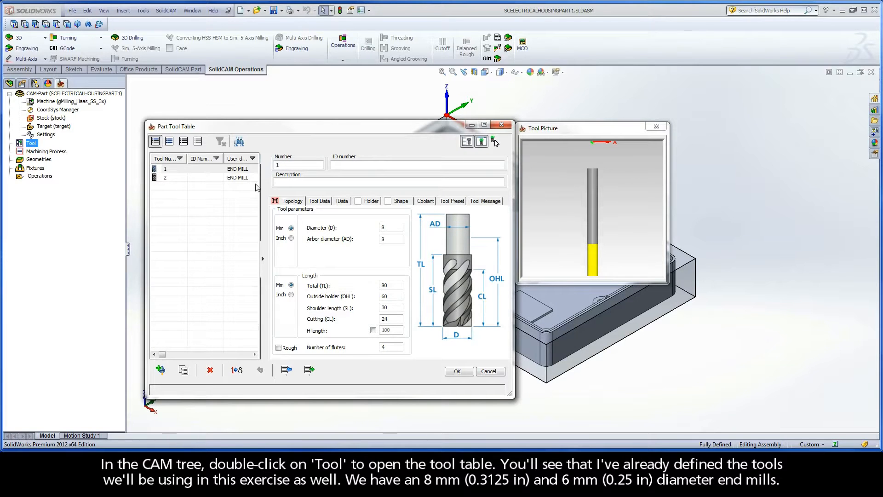
left_click(238, 169)
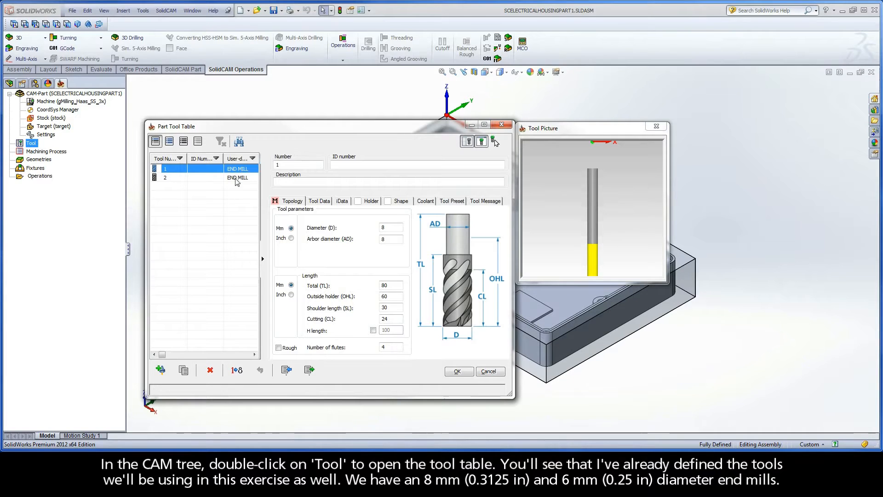
left_click(238, 178)
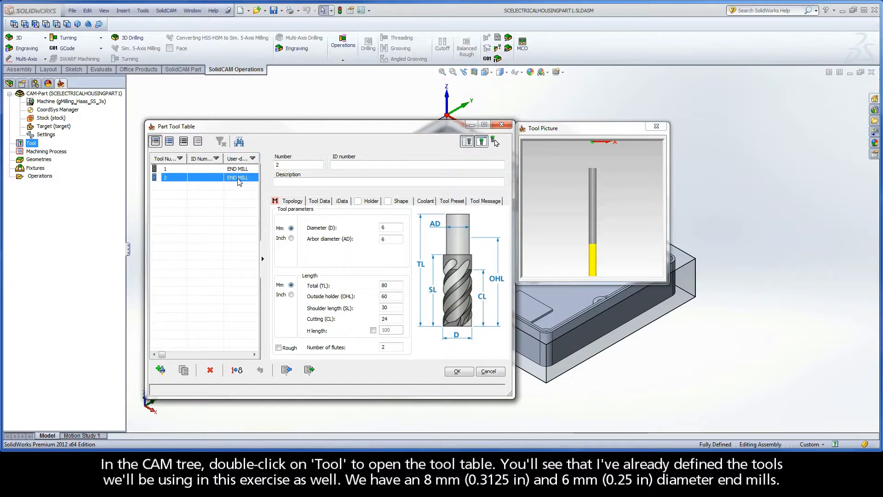
left_click(455, 372)
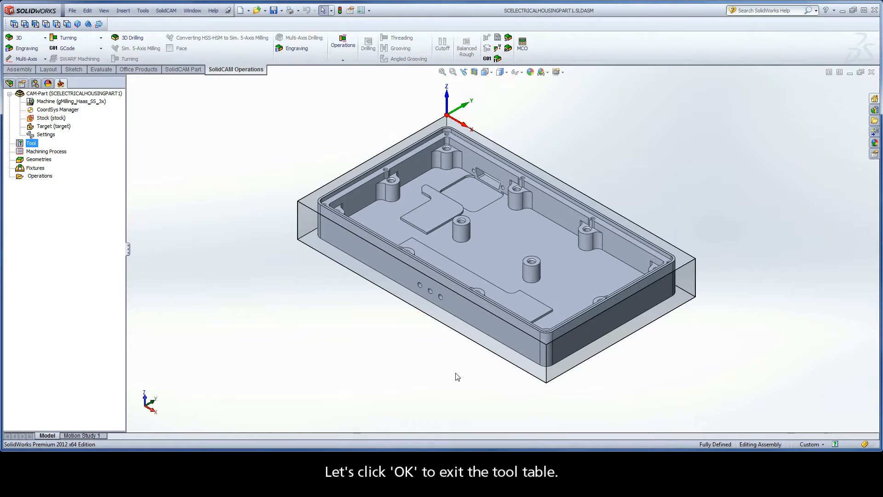
- Add a new 2D iMachining milling operation to the CAM-Part's operations
right_click(46, 179)
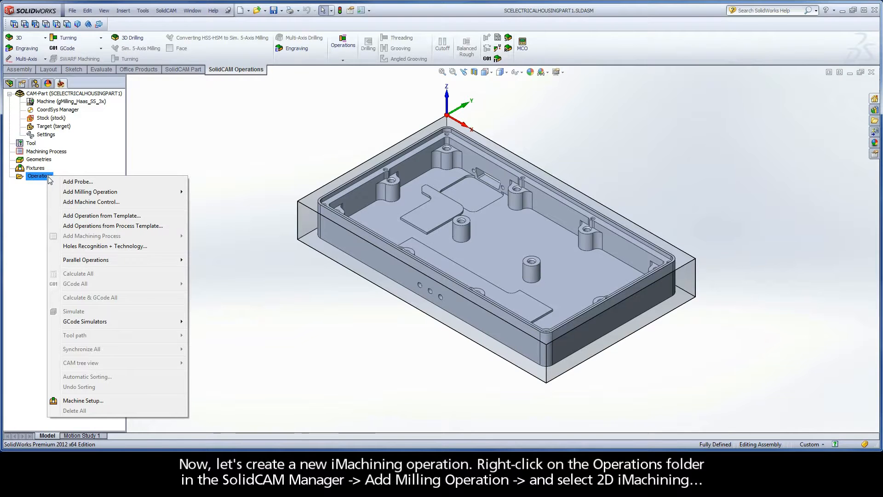
mouse_move(110, 196)
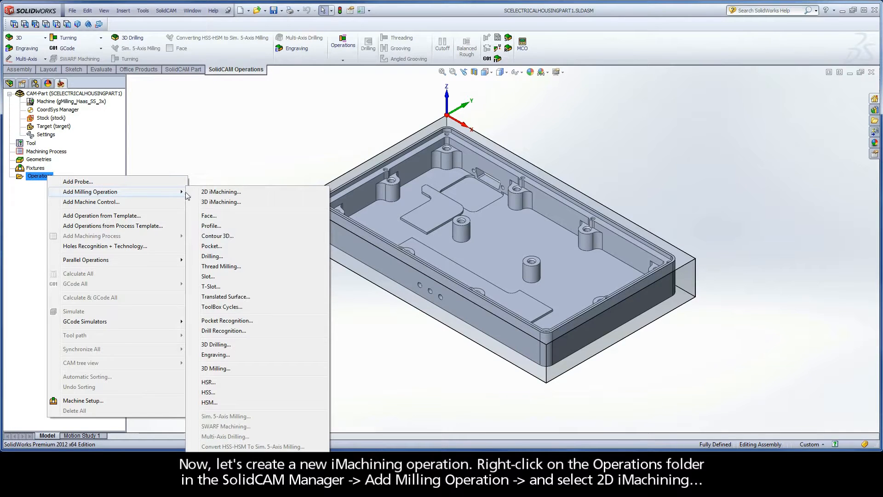
left_click(242, 193)
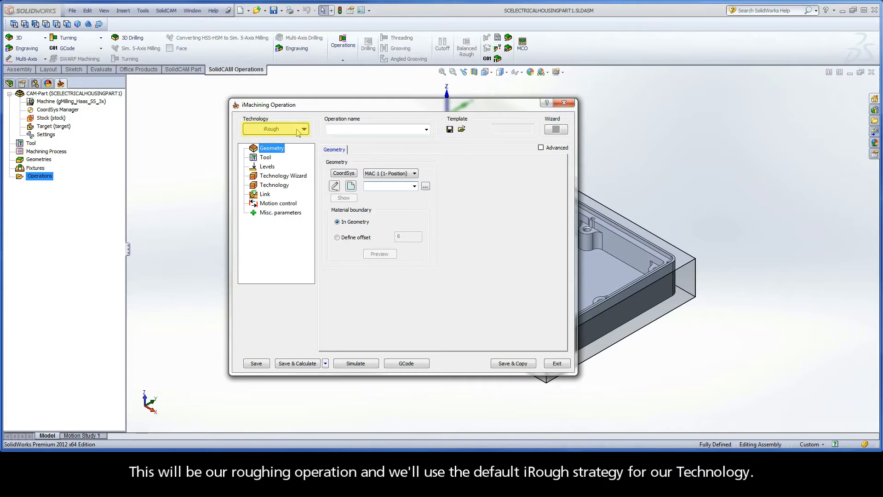
- Start a new geometry and chain the pocket's lower contour from the edge below the connector opening, using Auto-to with Auto-constant Z
left_click(352, 186)
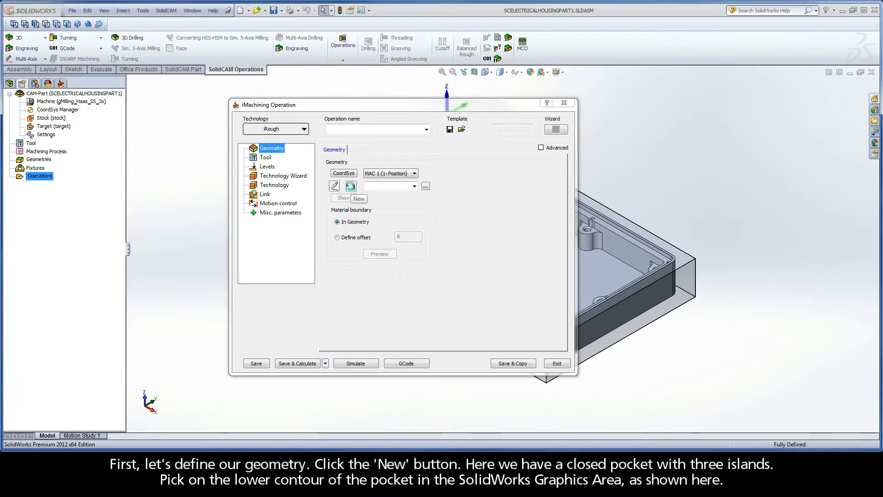
scroll(509, 232, "down", 3)
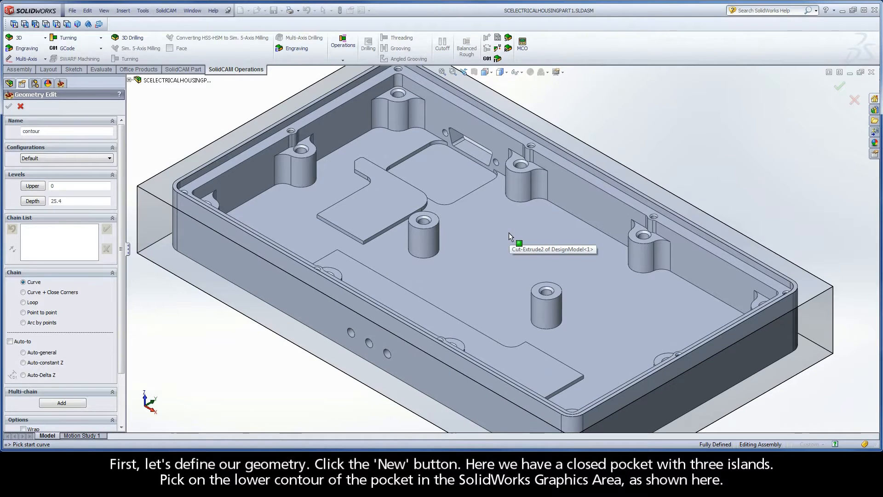
left_click(438, 138)
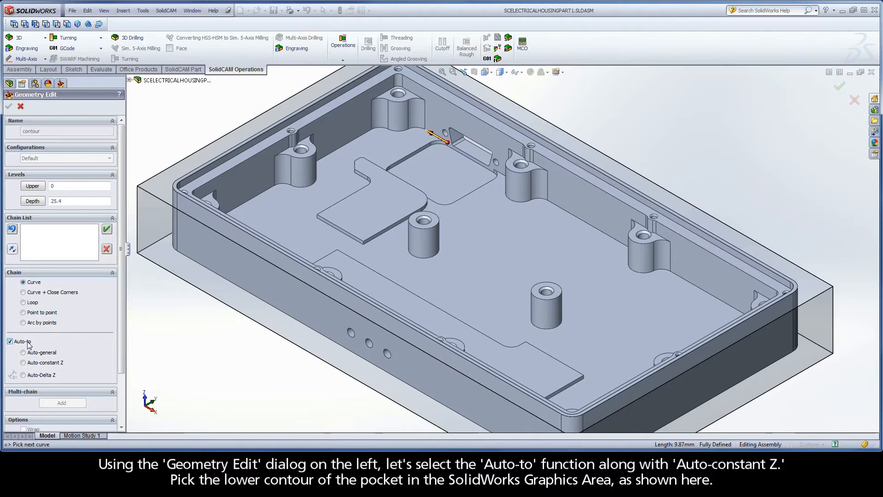
left_click(51, 363)
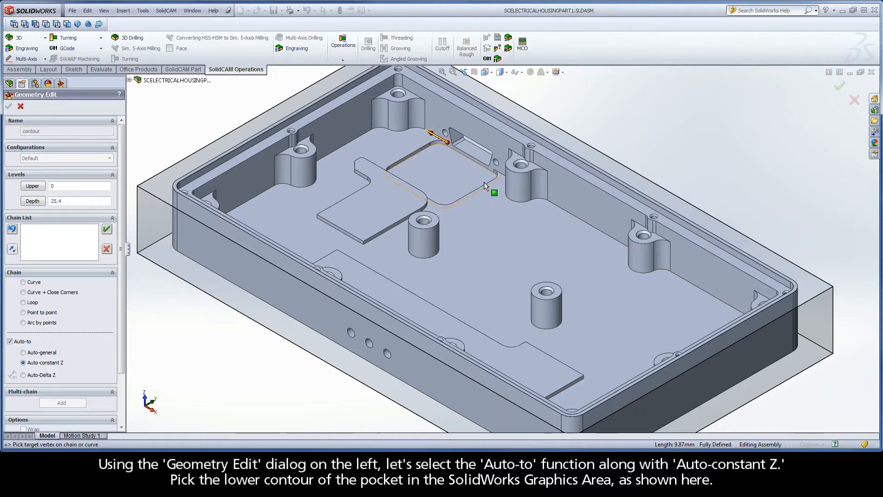
left_click(500, 174)
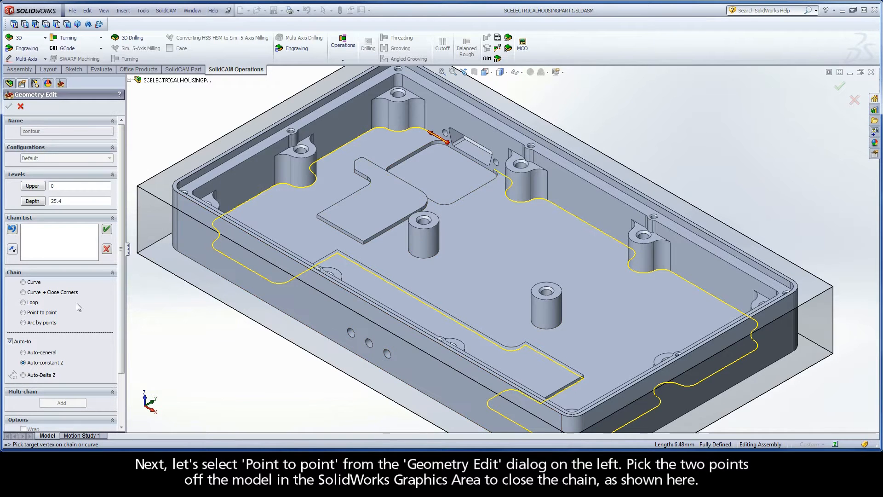
- Close the pocket contour chain with a point-to-point segment across the gap below the connector opening and accept it
left_click(27, 313)
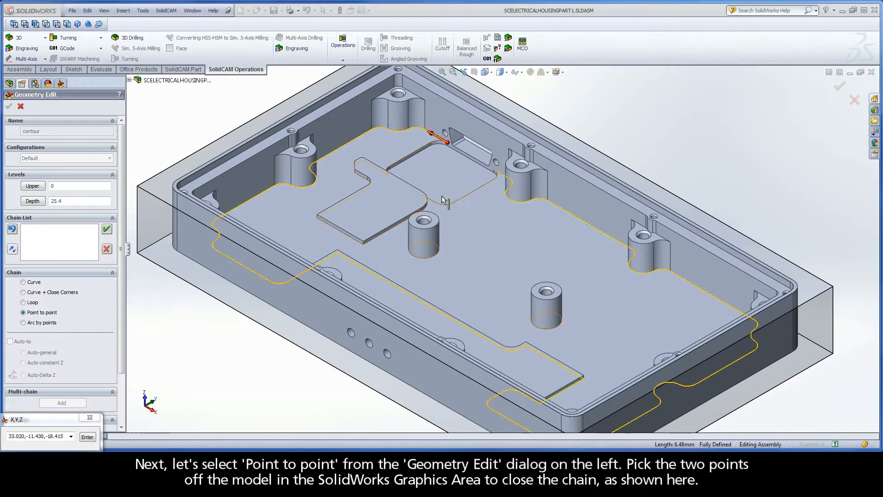
left_click(494, 171)
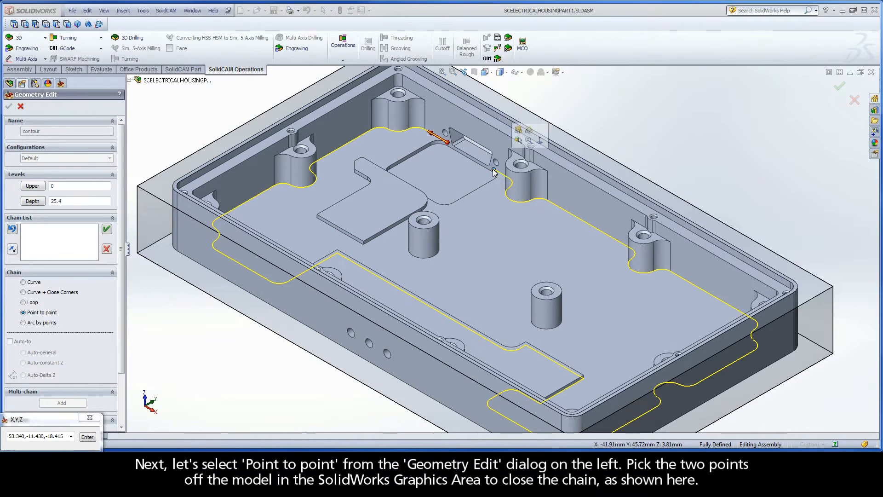
left_click(447, 143)
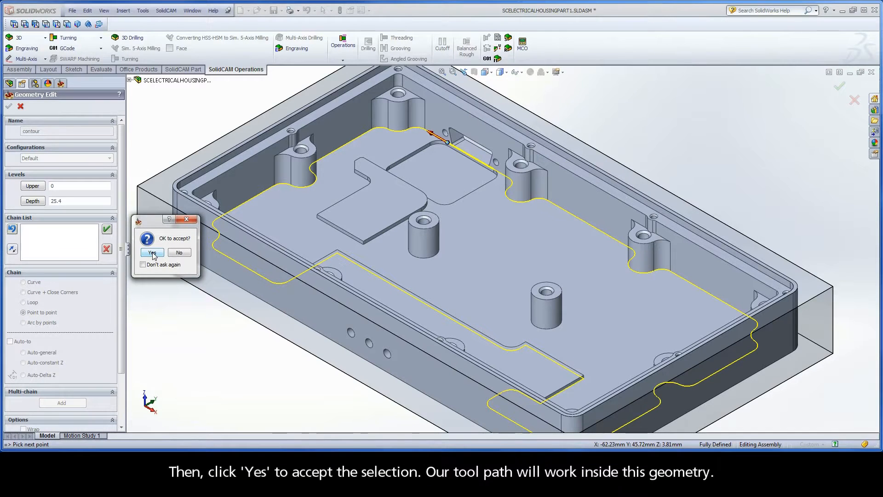
left_click(152, 251)
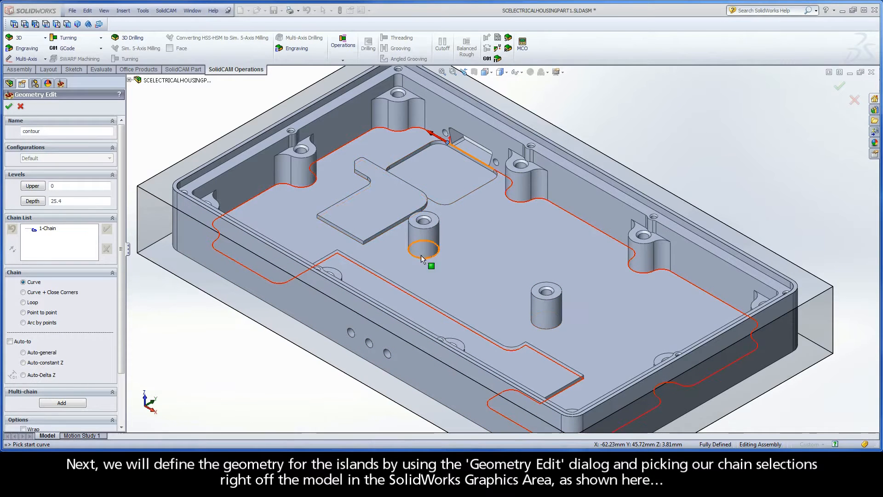
- Add the outline of the raised L-shaped pad as an island chain using Auto-constant Z and accept it
left_click(353, 237)
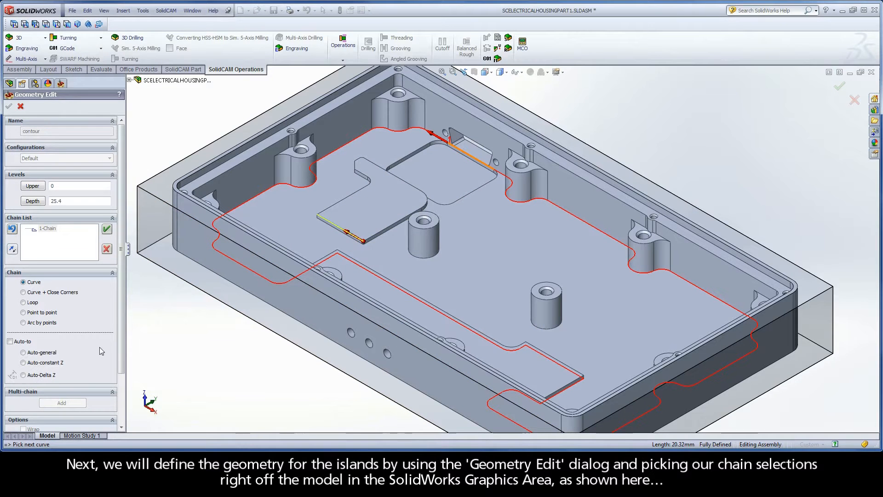
left_click(43, 365)
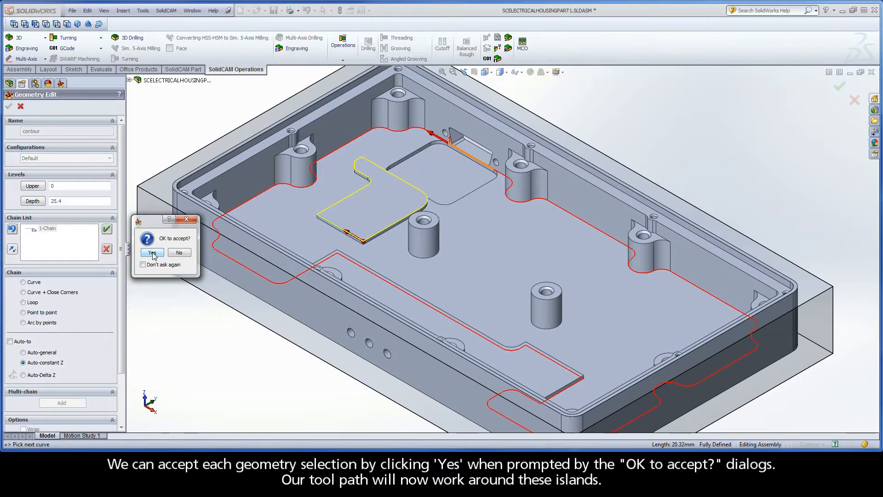
left_click(152, 253)
left_click(152, 253)
- Add the base circles of the two free-standing bosses as island chains and finish the geometry definition
left_click(418, 258)
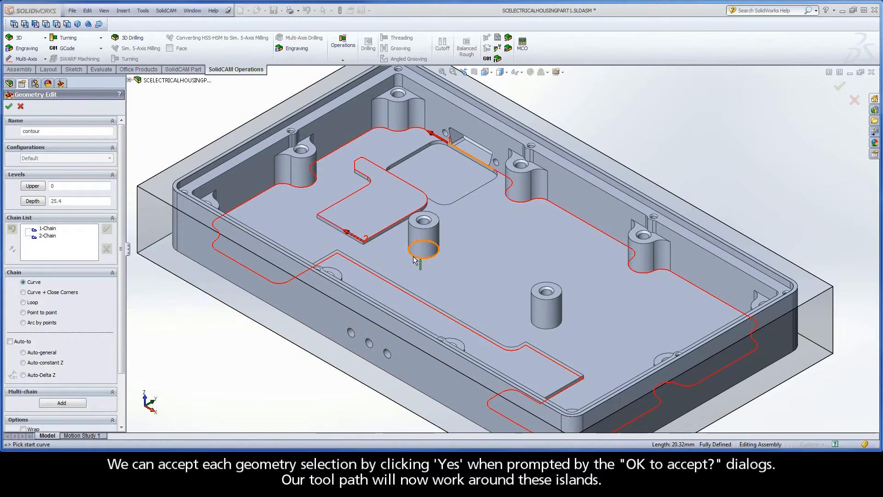
left_click(152, 253)
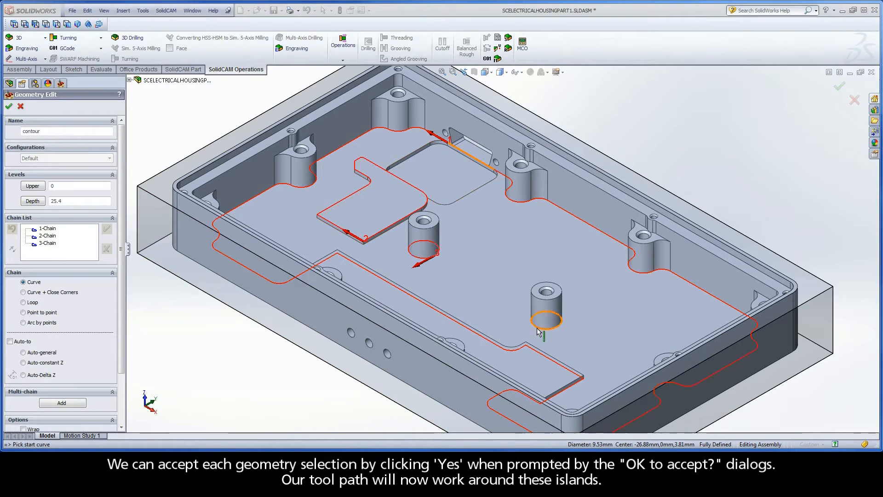
left_click(539, 330)
left_click(152, 253)
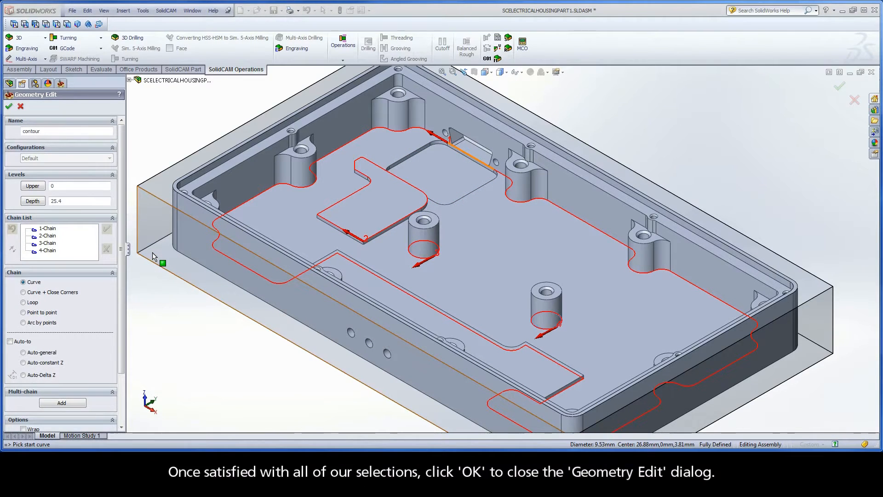
left_click(9, 107)
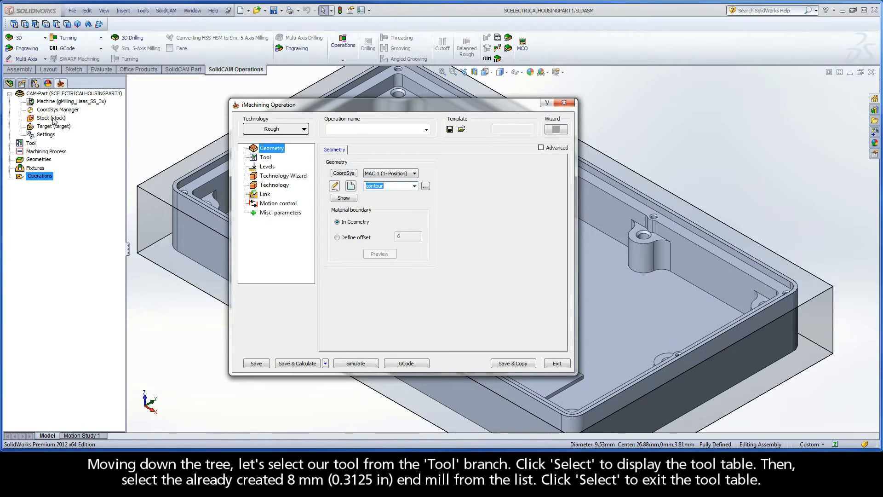
- Assign tool number 1, the 8 mm end mill, to the iRough operation
left_click(269, 158)
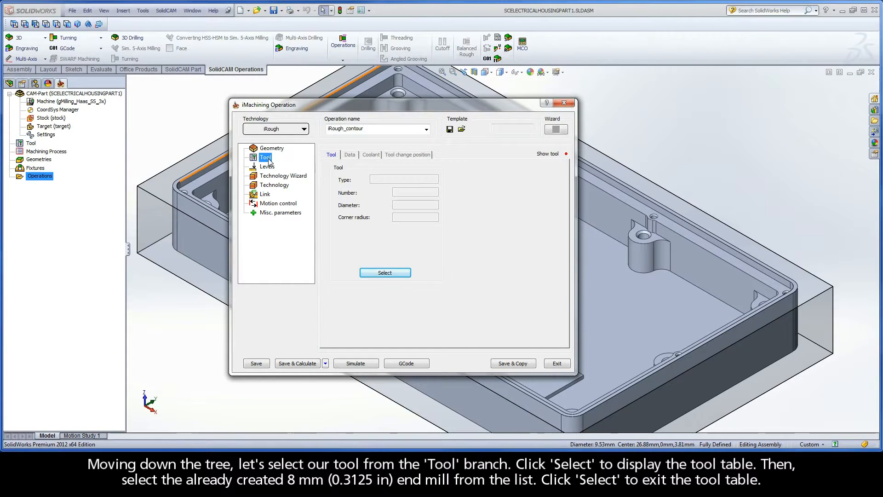
left_click(382, 272)
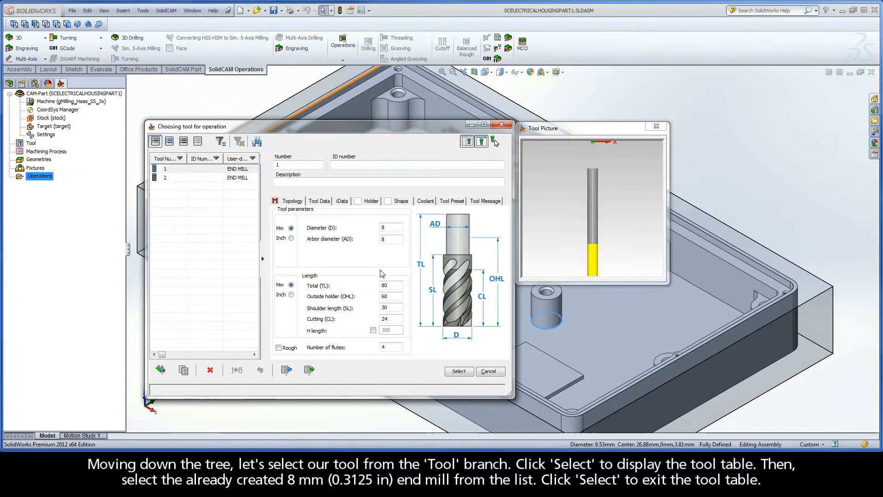
left_click(232, 170)
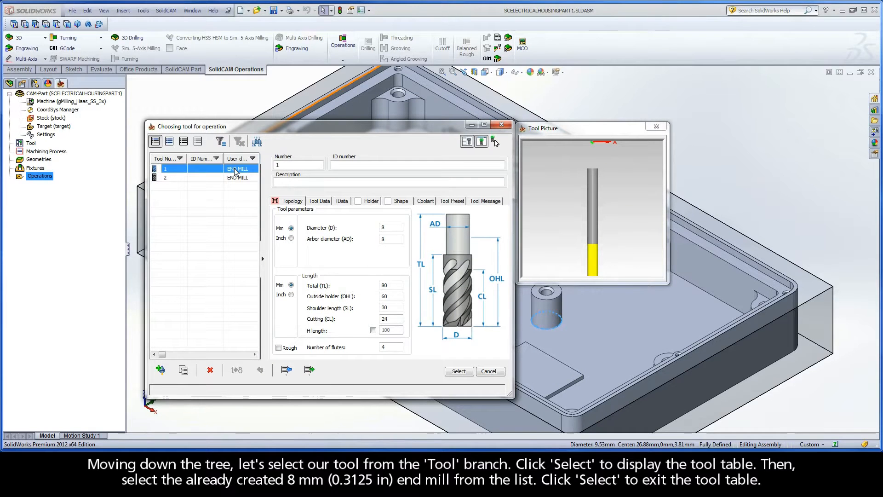
left_click(458, 371)
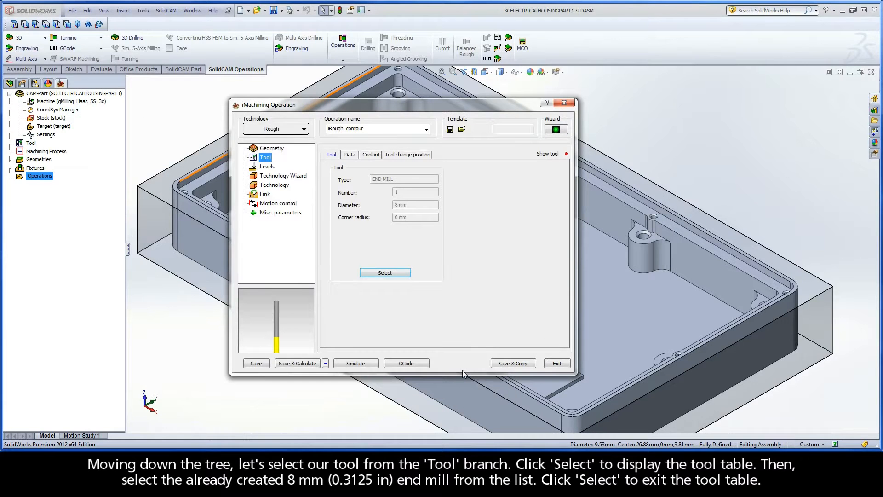
- Define the operation's upper level by picking the top face of the stock model
left_click(266, 166)
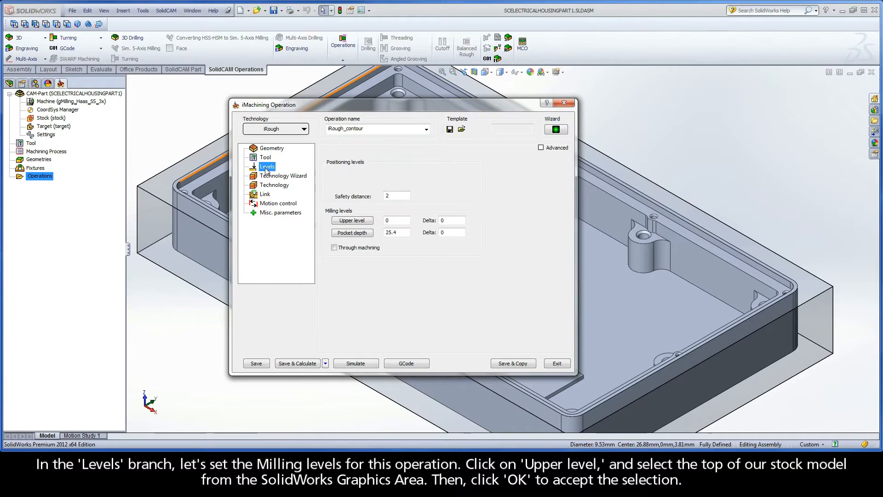
left_click(352, 220)
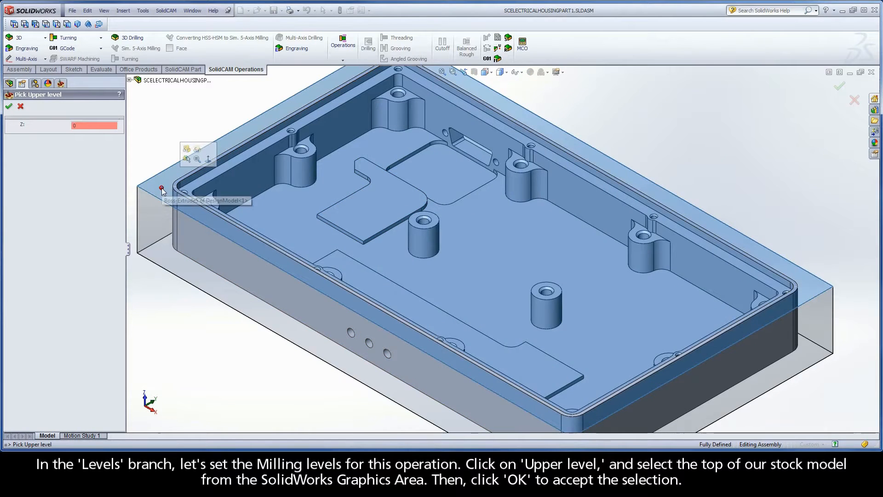
left_click(161, 187)
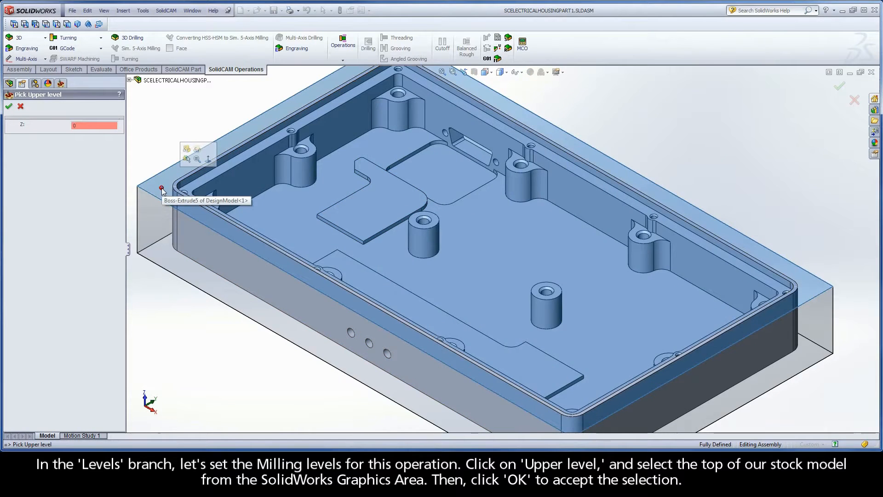
left_click(8, 107)
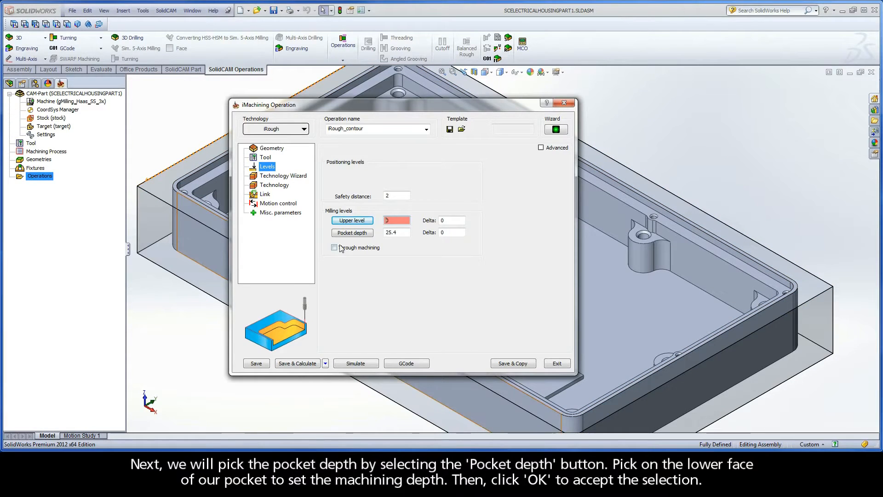
- Define the operation's pocket depth by picking the floor face of the housing pocket and accept it
left_click(365, 233)
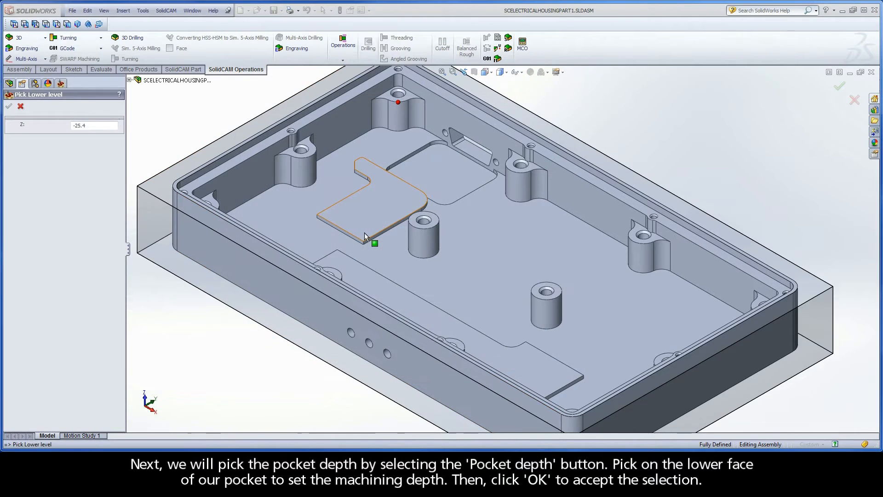
left_click(272, 219)
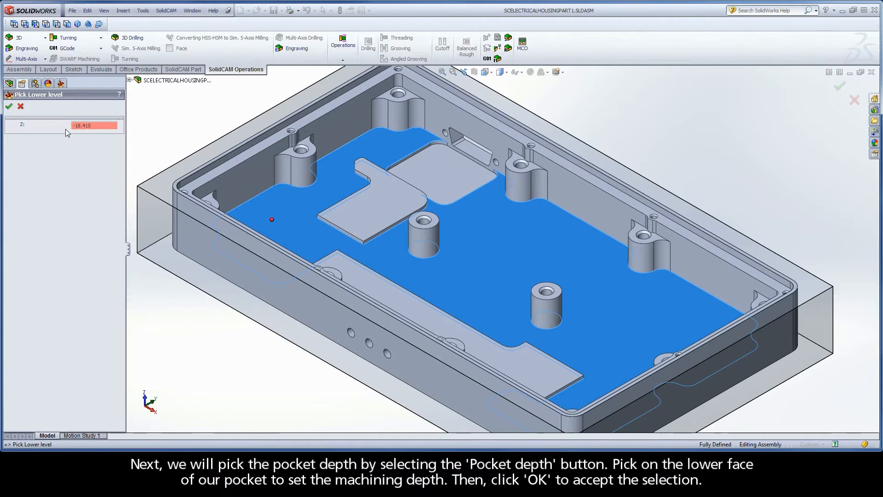
left_click(10, 107)
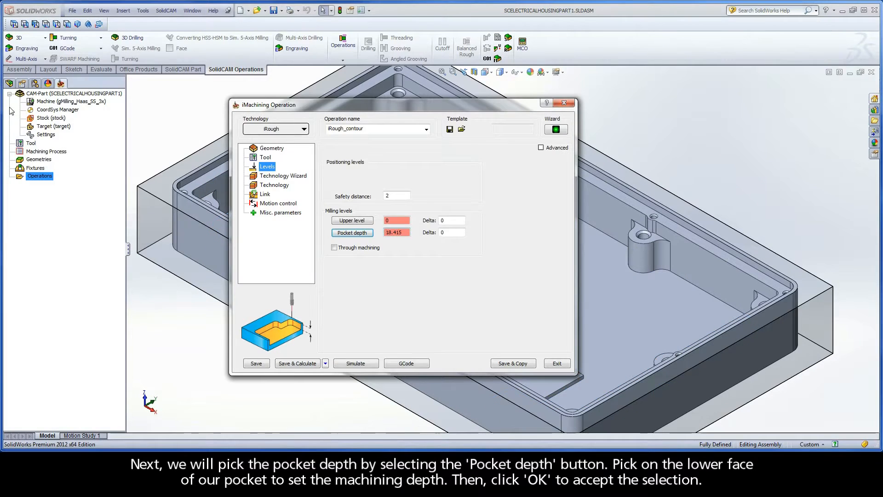
- Set the wall/island offset of the iRough operation to 0.12 mm, then save and calculate the operation
left_click(283, 175)
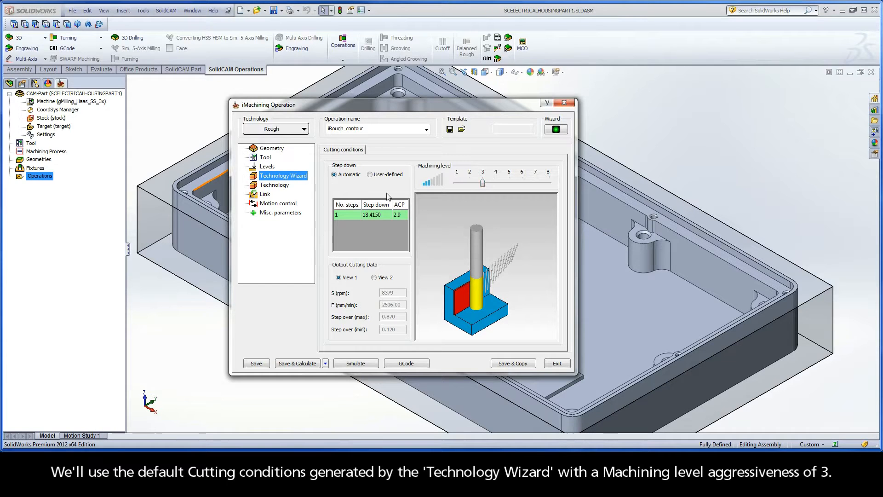
left_click(284, 185)
left_click(539, 175)
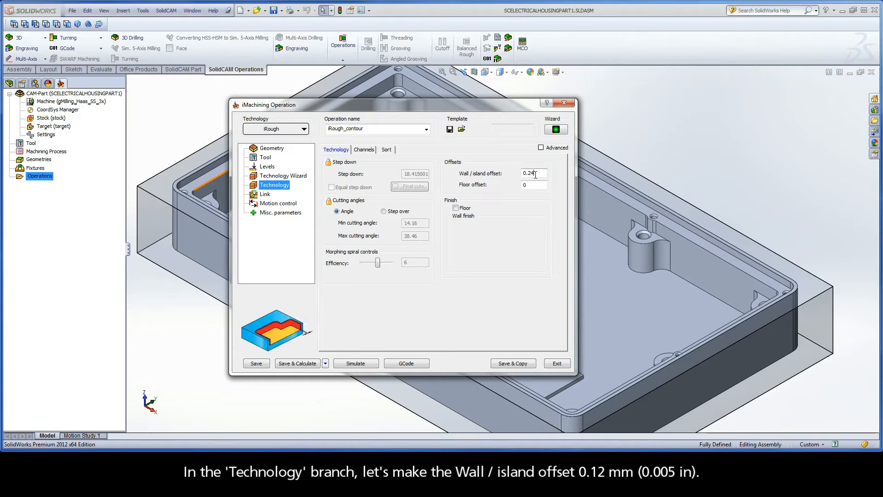
key("BackSpace")
key("BackSpace")
type("1")
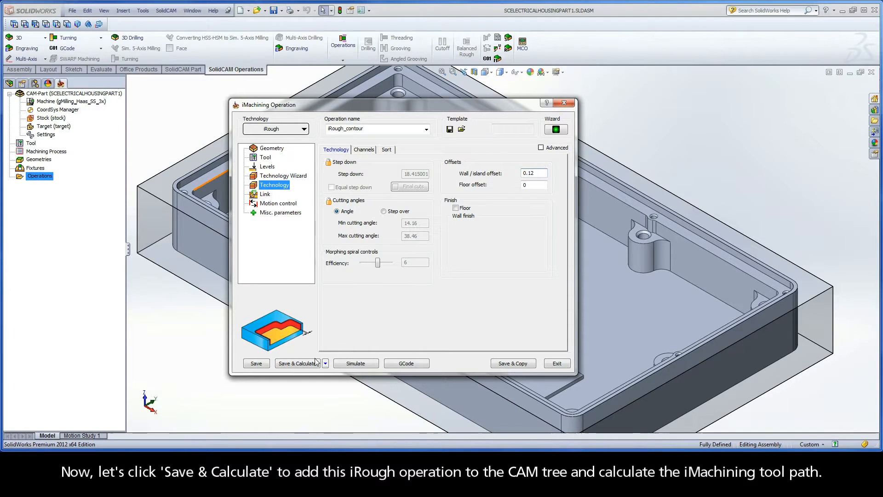
left_click(298, 363)
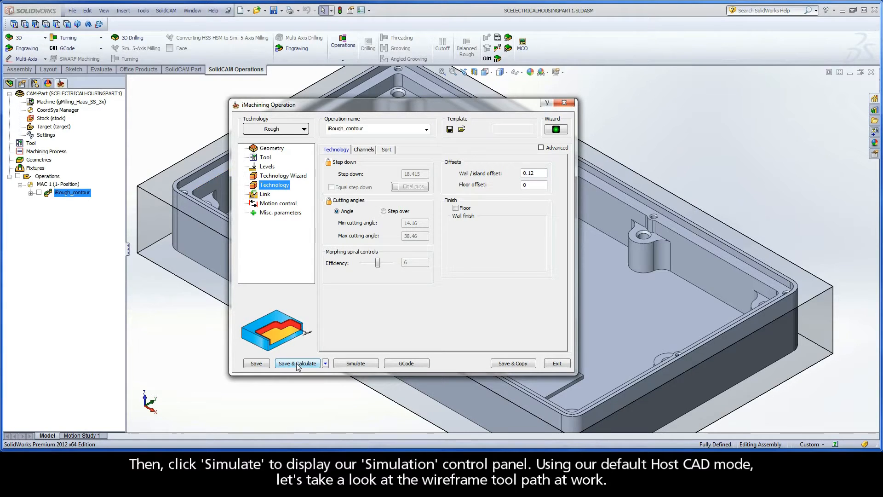
- Simulate the iRough tool path in Host CAD mode and exit the simulation
left_click(355, 364)
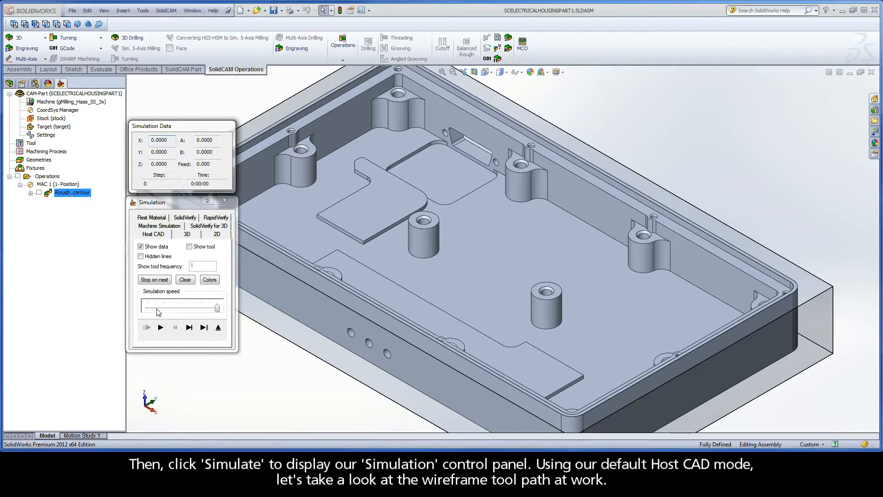
left_click(160, 327)
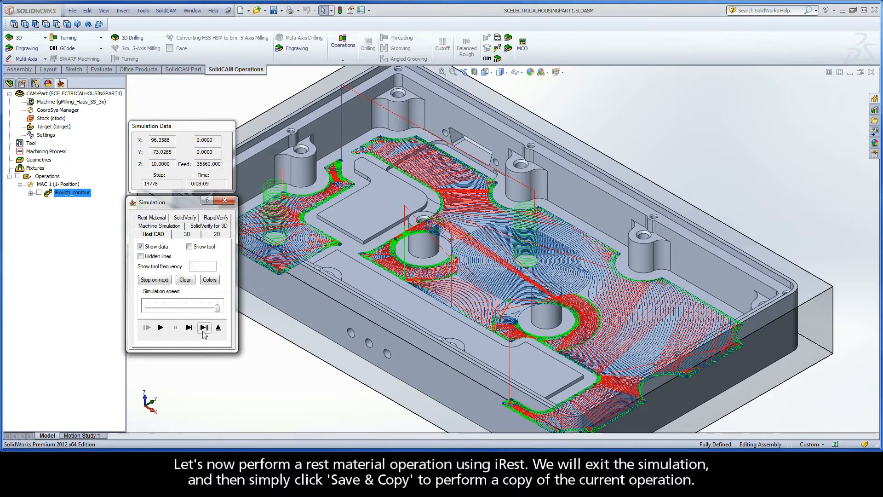
left_click(218, 327)
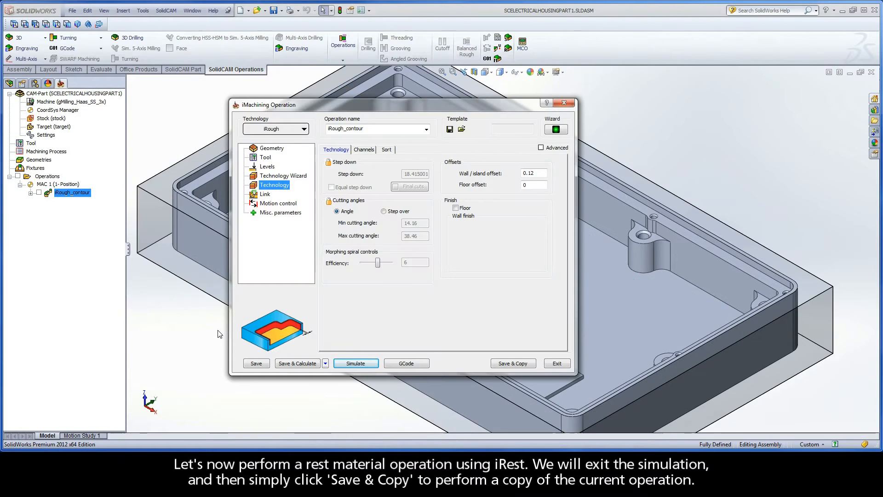
- Copy the iRough operation, change the copy's technology to iRest and display its contour geometry on the model
left_click(508, 363)
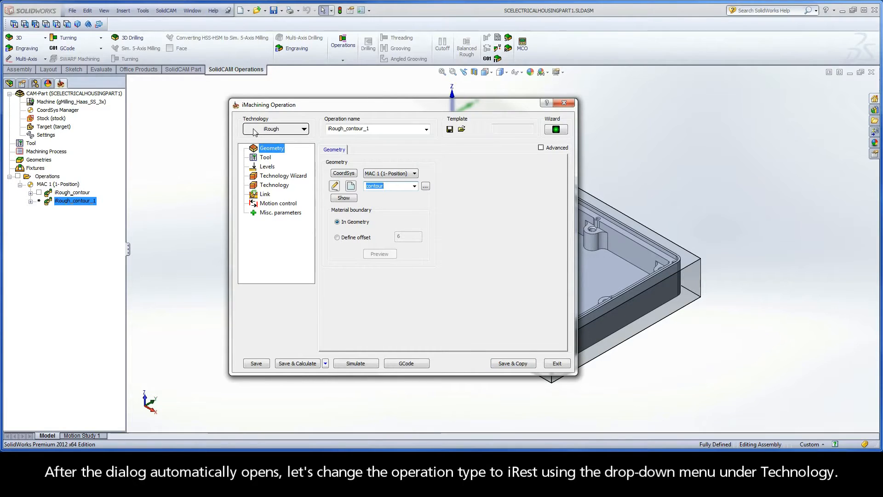
left_click(282, 131)
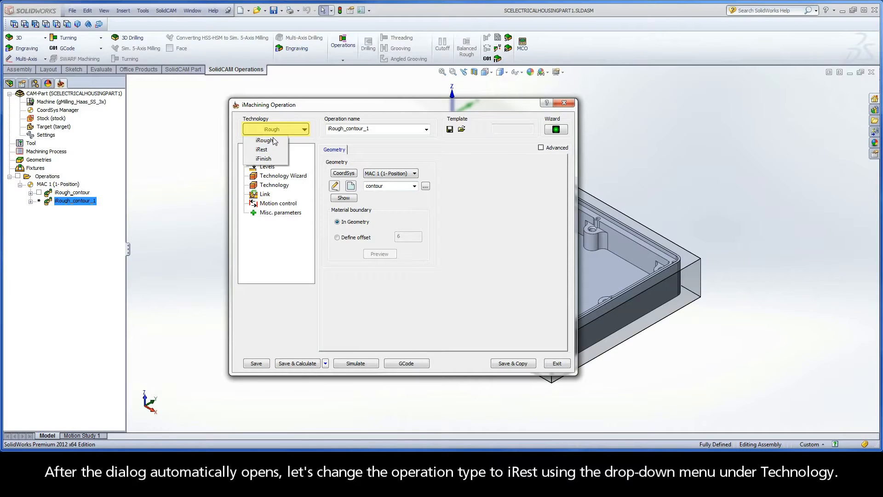
left_click(266, 150)
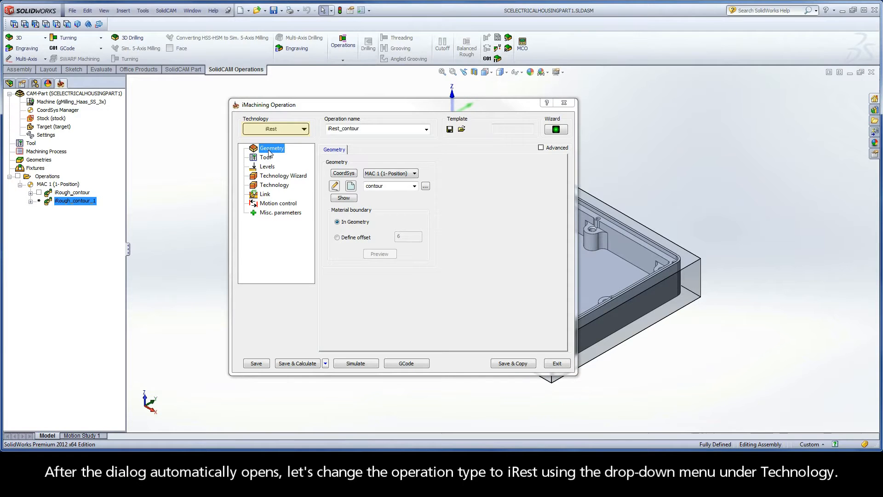
left_click(344, 198)
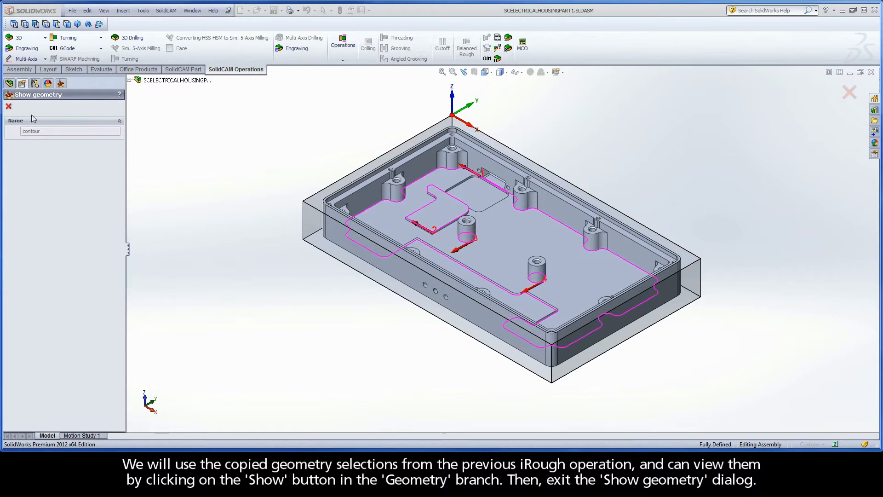
left_click(9, 107)
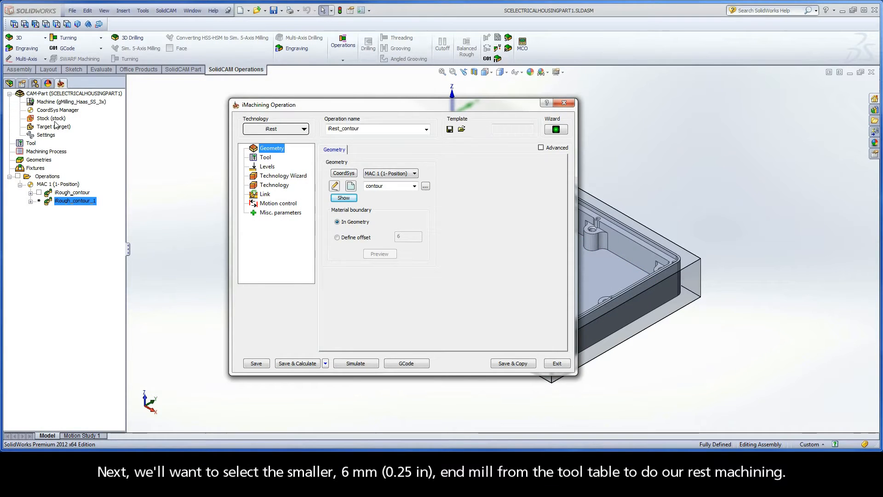
- Assign tool number 2, the 6 mm end mill, to the iRest operation
left_click(265, 158)
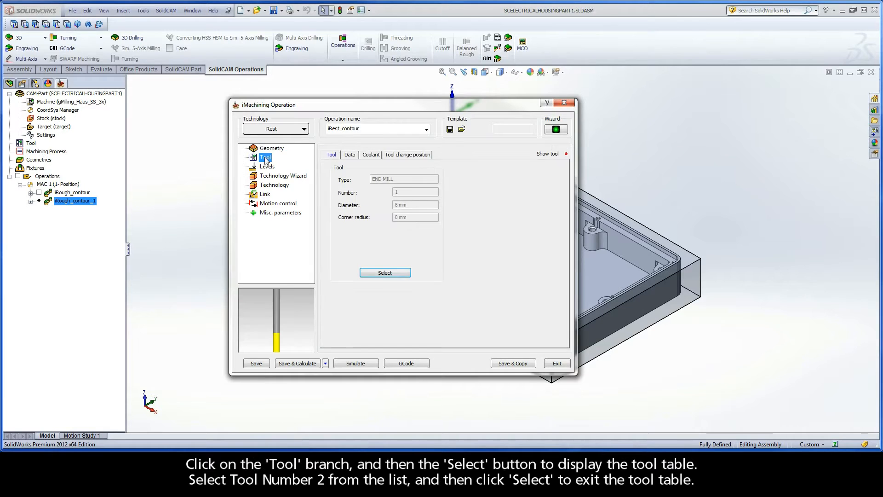
left_click(376, 272)
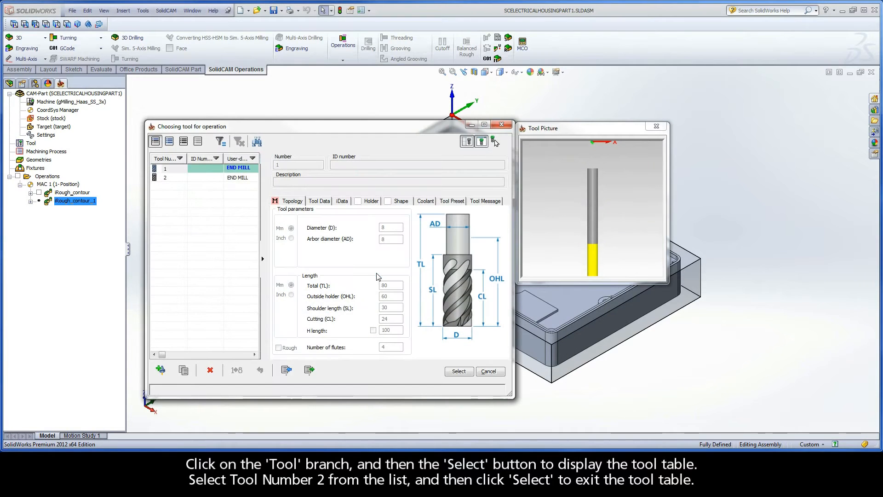
left_click(242, 179)
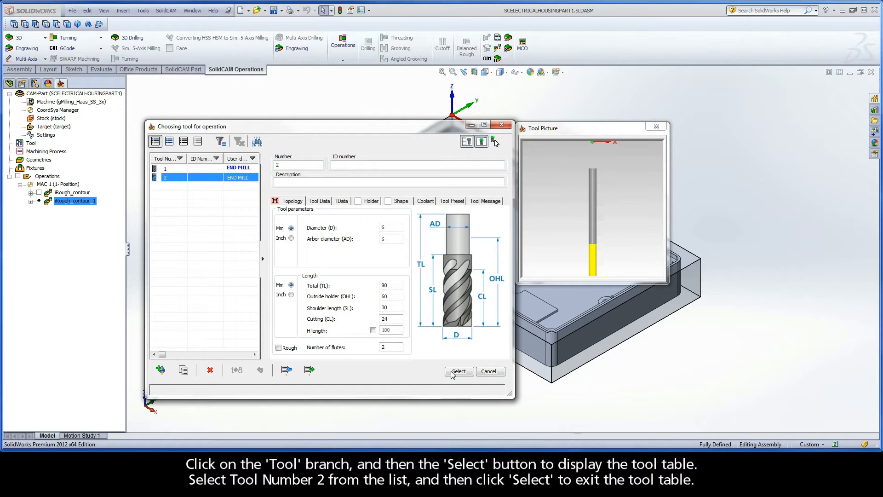
left_click(456, 371)
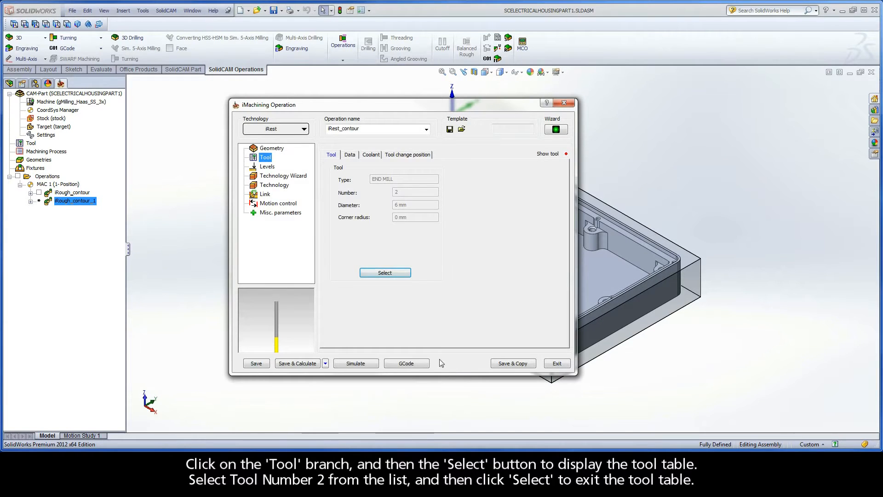
- Review the iRest operation's milling levels, cutting conditions and iRest Data parameters
left_click(269, 168)
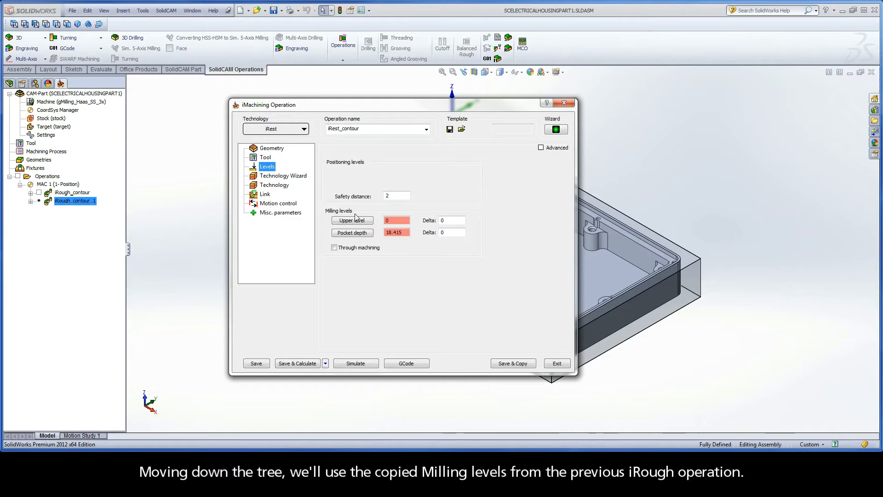
left_click(277, 176)
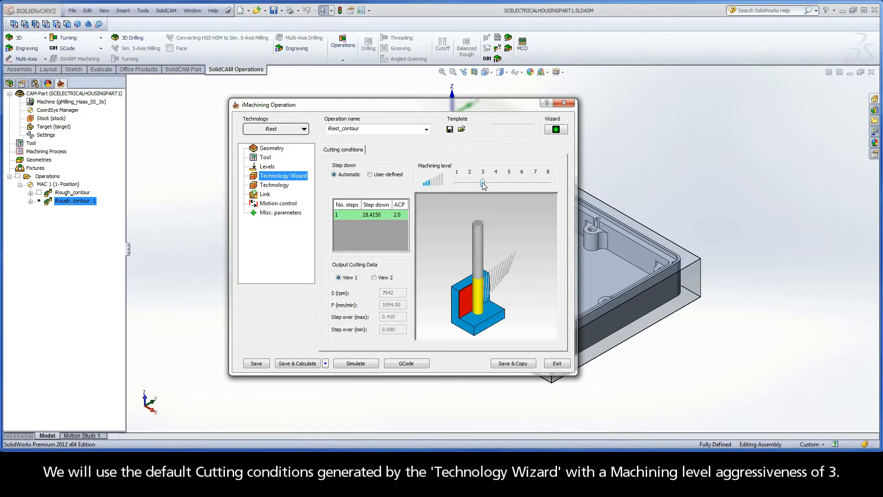
left_click(272, 186)
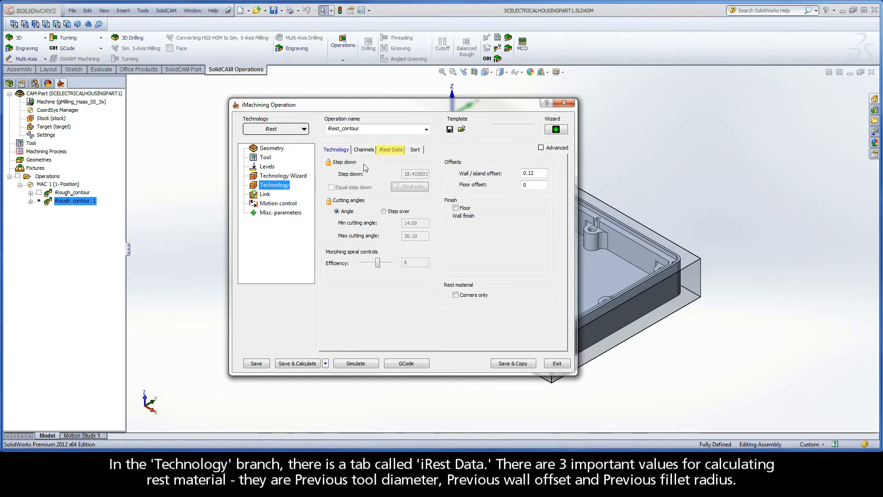
left_click(391, 150)
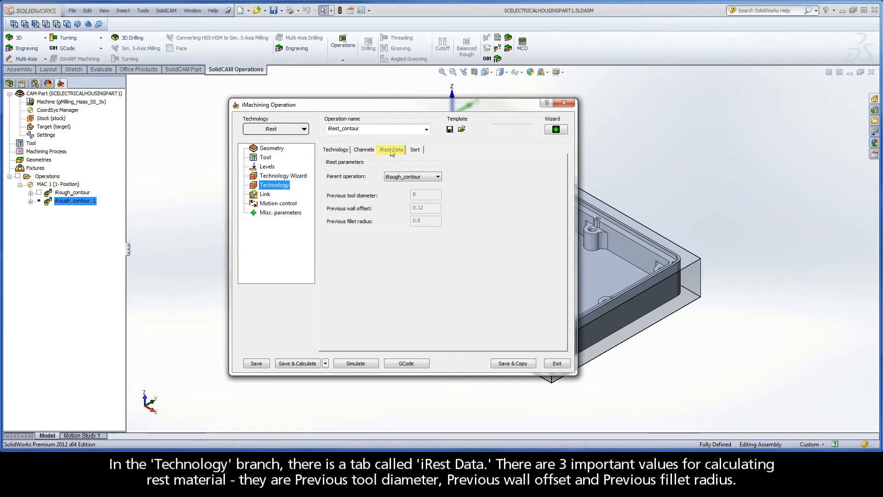
- Switch the parent operation of the rest parameters to User-defined and set it back to iRough_contour
left_click(429, 180)
left_click(428, 185)
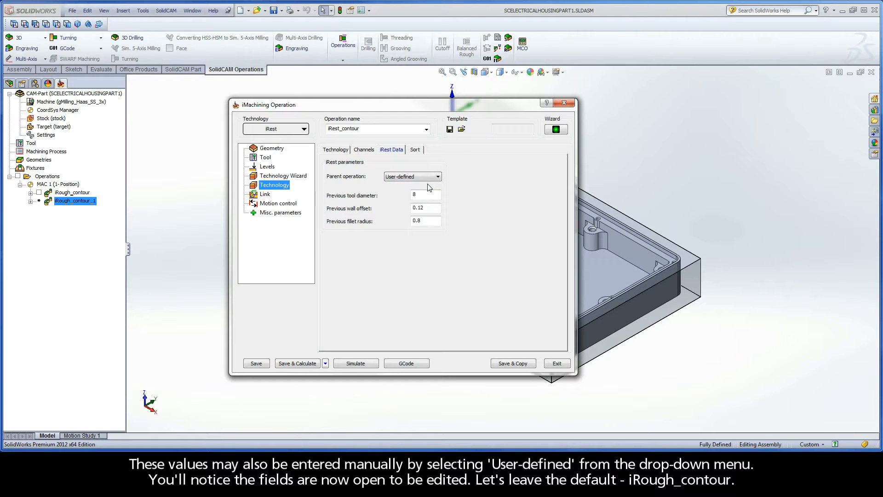
left_click(426, 207)
left_click(437, 176)
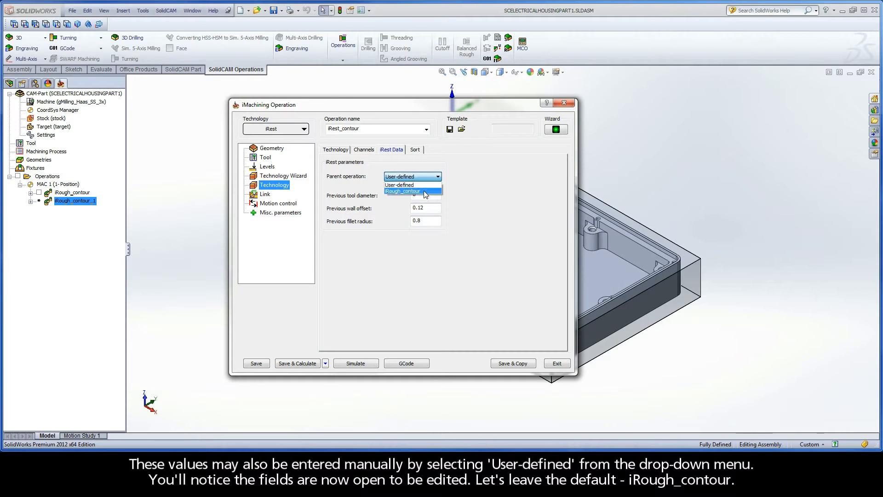
left_click(425, 191)
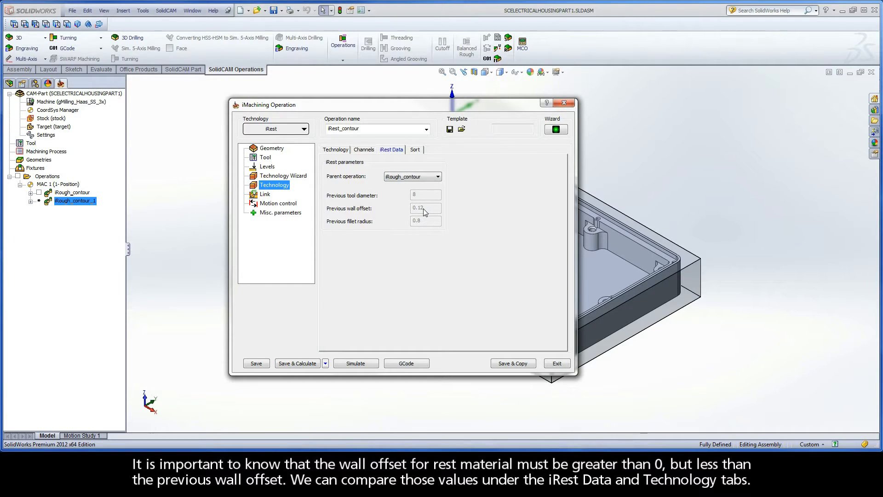
- Limit the rest material machining to corners only, then save and calculate the iRest operation
left_click(337, 150)
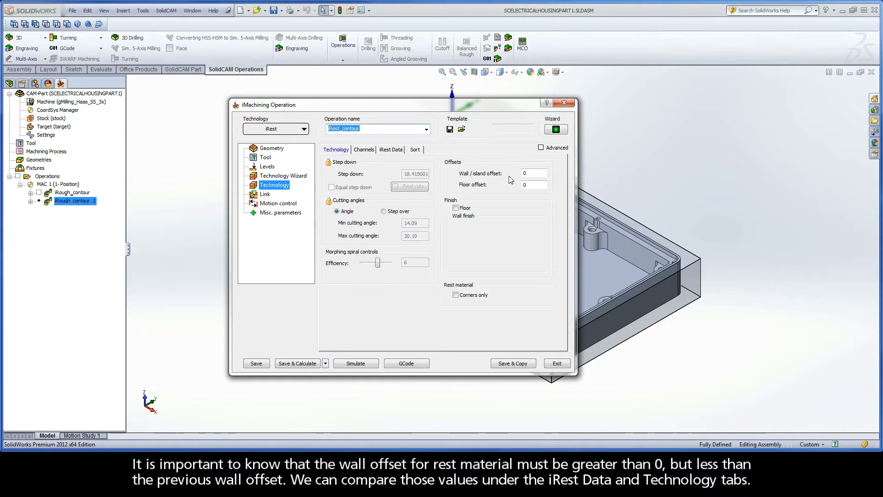
left_click(529, 174)
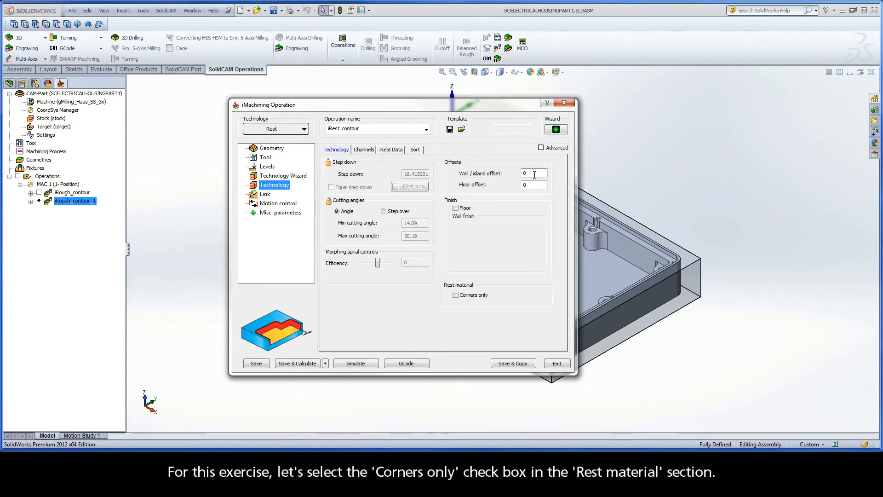
left_click(456, 295)
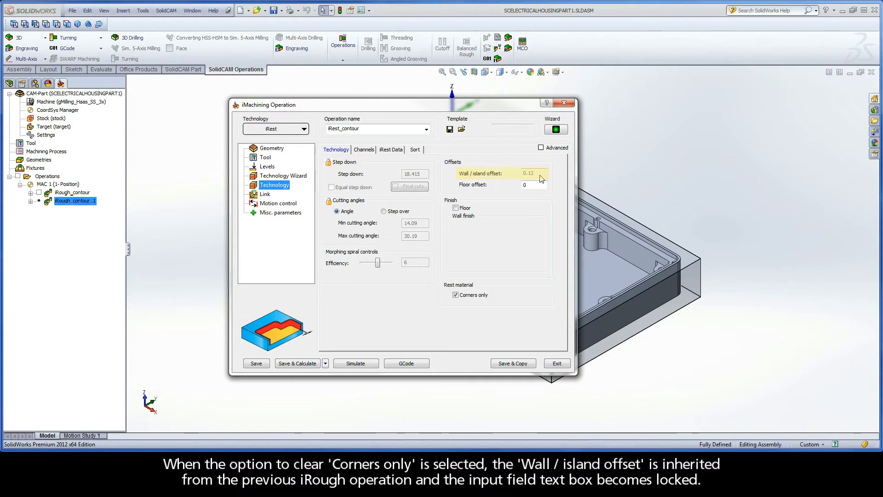
left_click(294, 362)
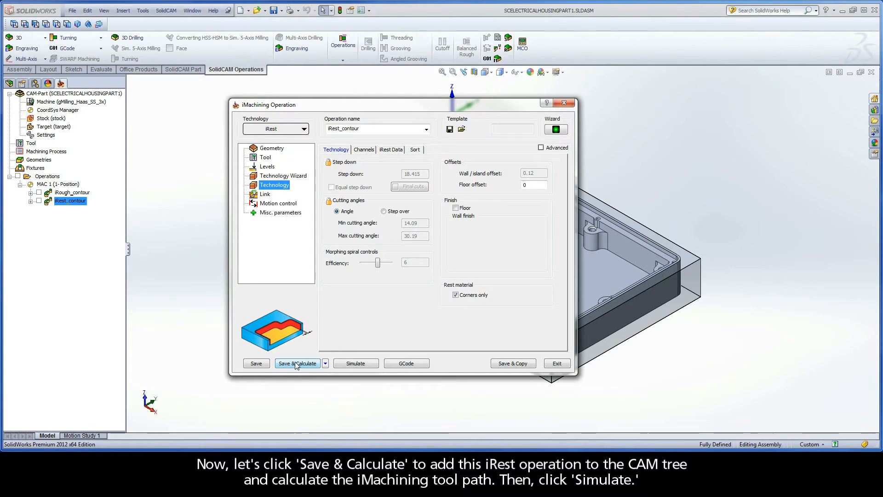
- Simulate the iRest tool path in Host CAD mode at a reduced simulation speed and exit the simulation
left_click(357, 363)
scroll(470, 231, "down", 5)
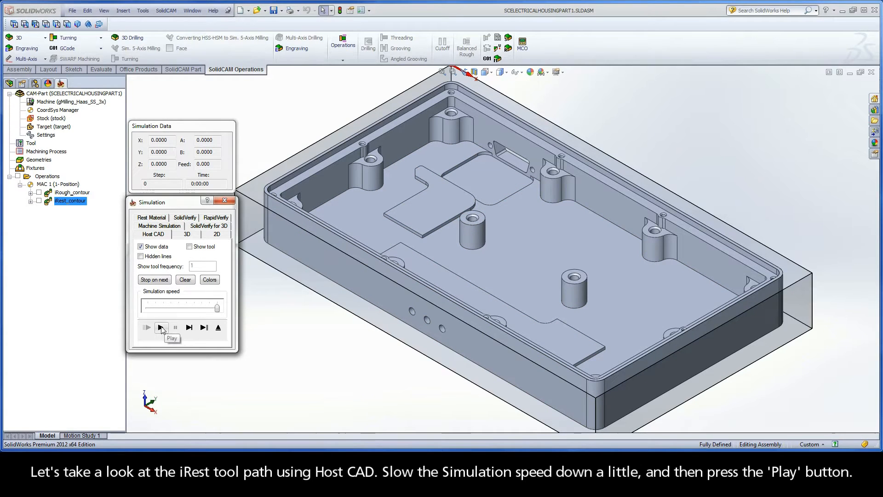
left_click_drag(216, 309, 193, 308)
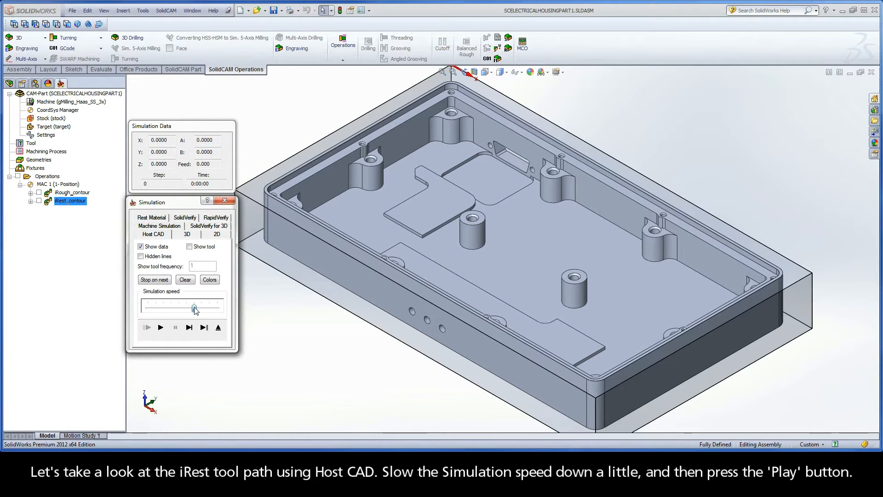
left_click(161, 328)
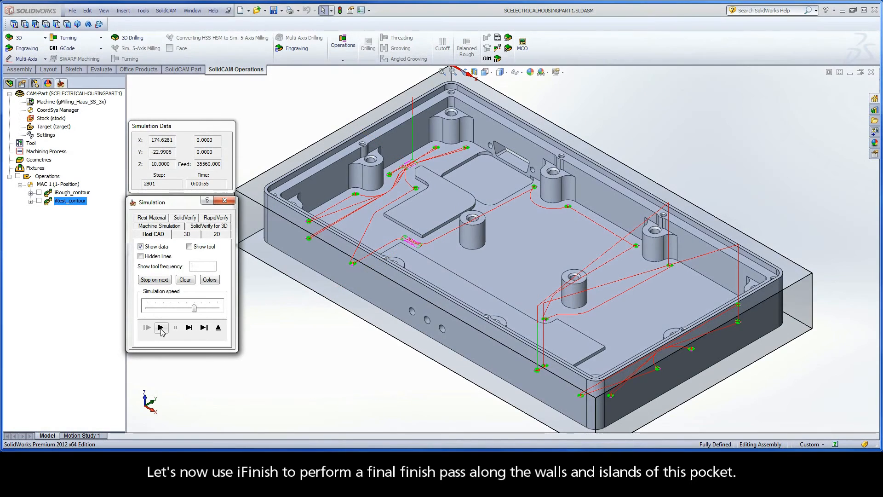
left_click(218, 328)
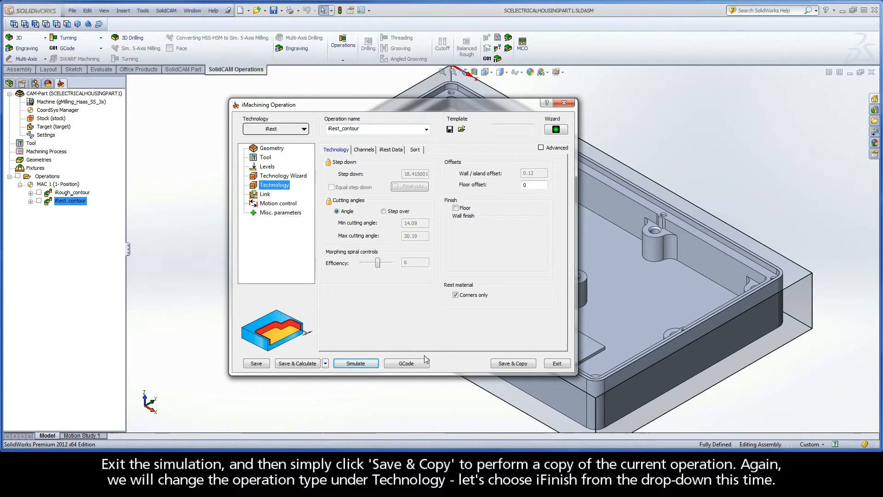
- Save and copy the iRest operation and change the copy's technology to iFinish
left_click(513, 363)
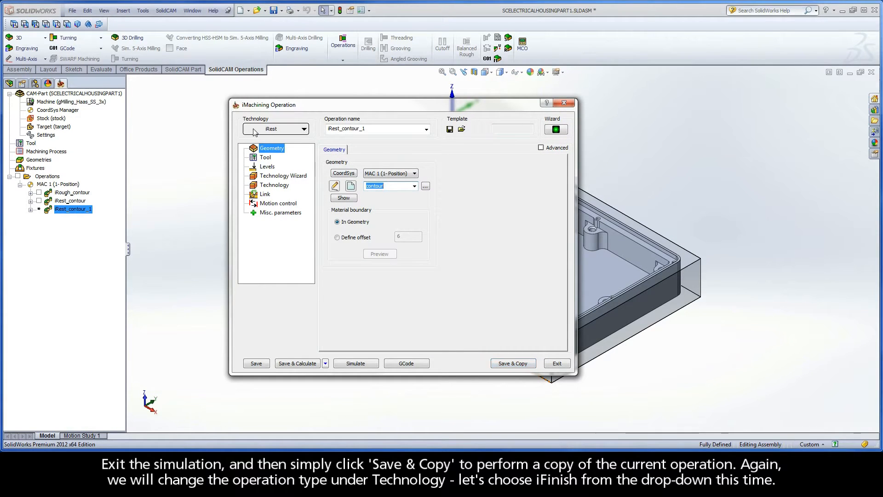
left_click(283, 134)
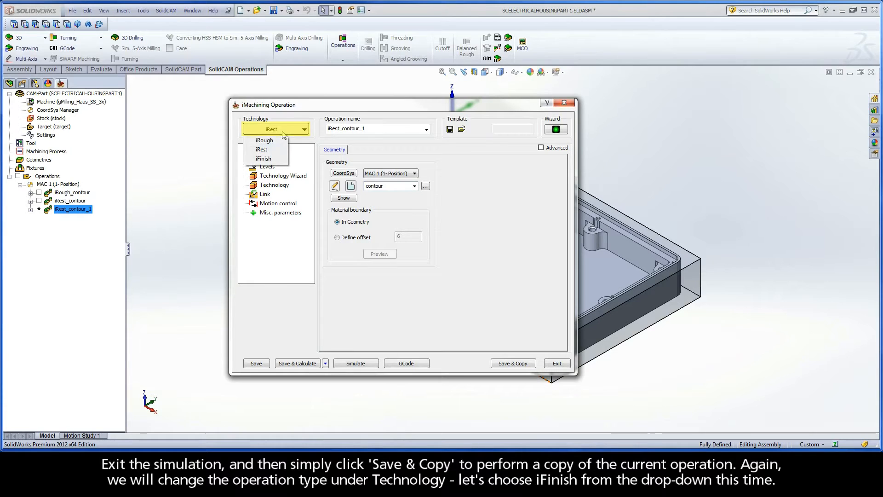
left_click(279, 159)
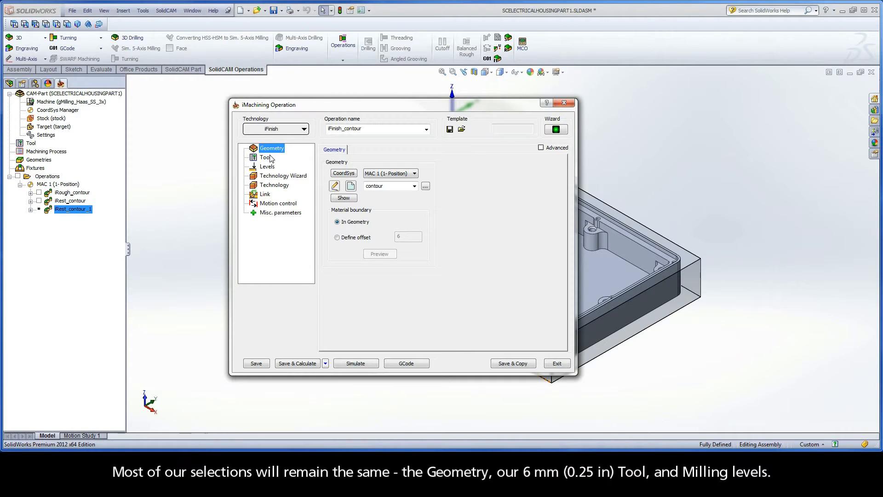
- Review the iFinish operation's tool, milling levels, cutting conditions, technology settings and iRest Data parameters
left_click(265, 157)
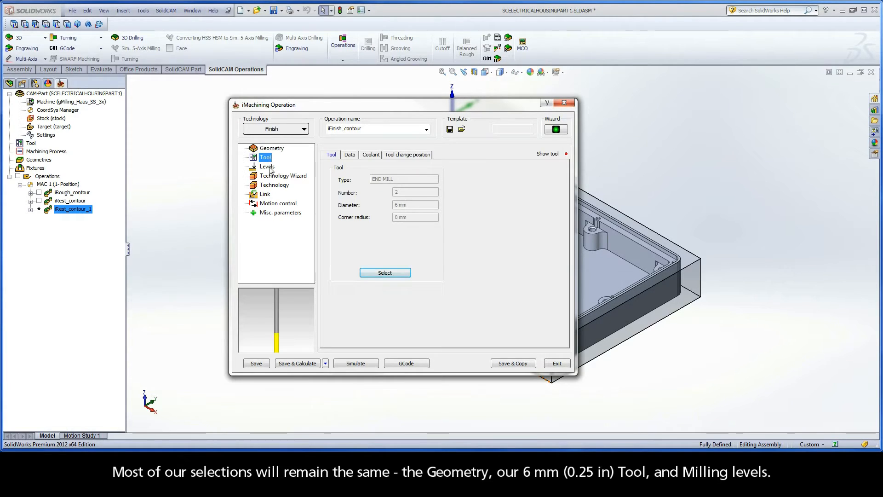
left_click(270, 168)
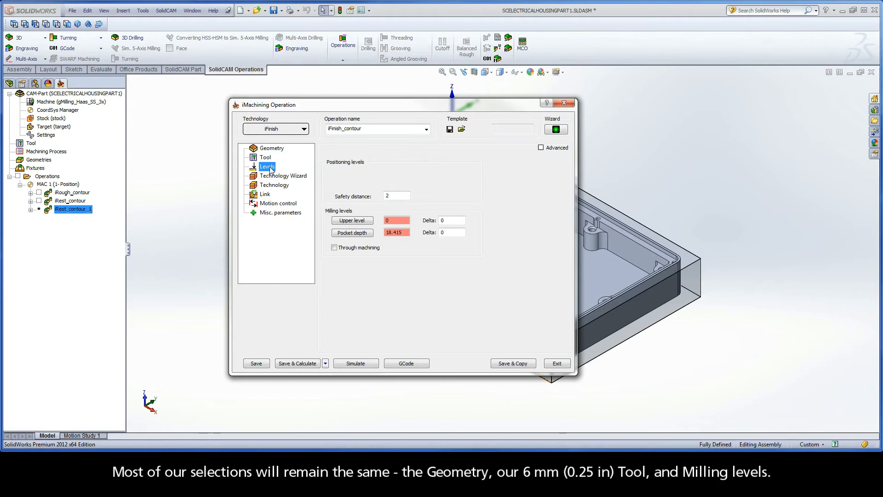
left_click(275, 176)
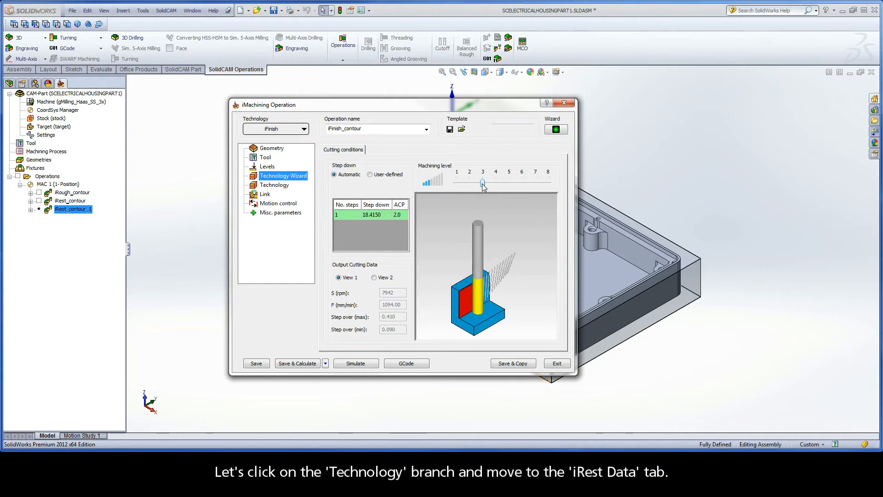
left_click(282, 185)
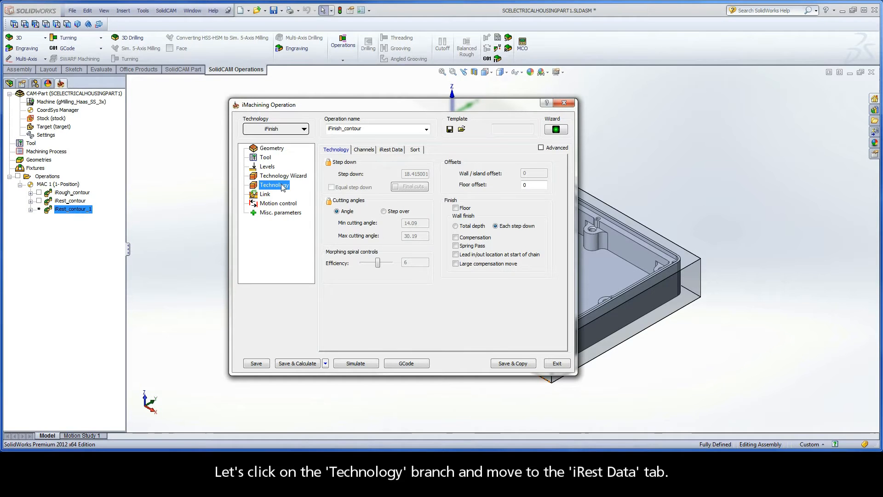
left_click(397, 150)
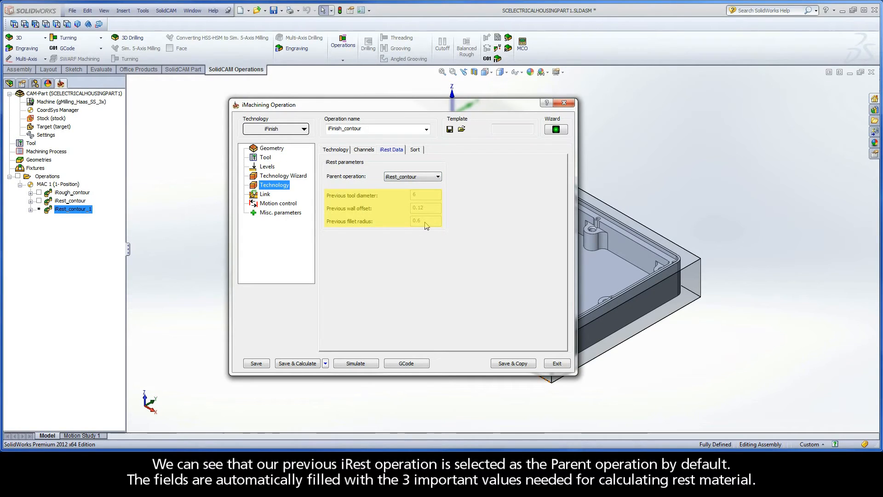
- Set the wall finish to Each step down with Spring Pass enabled, then save and calculate the iFinish operation
left_click(336, 150)
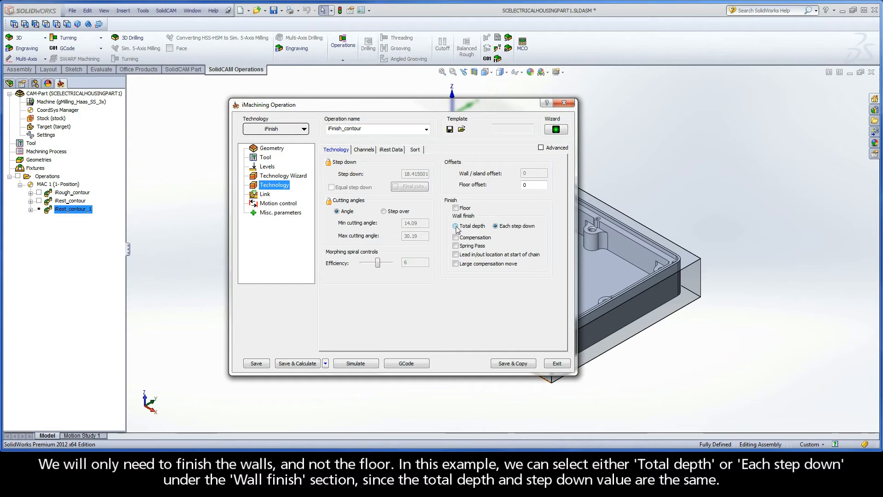
mouse_move(456, 227)
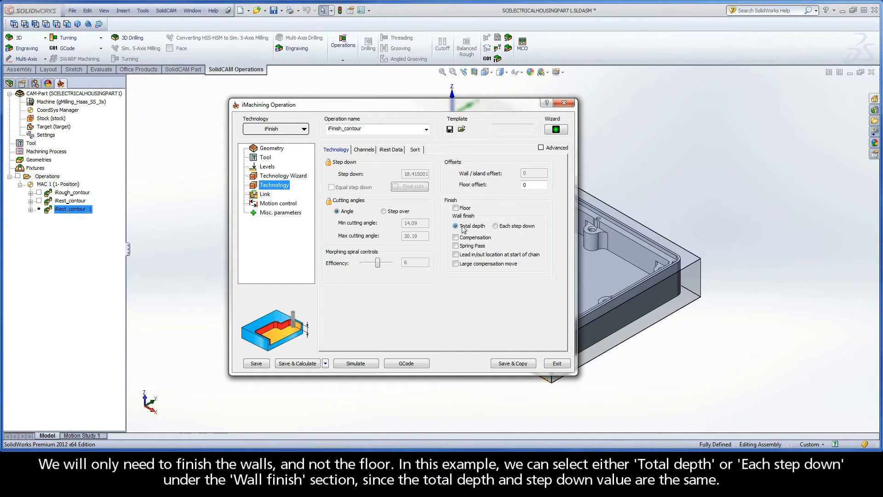
mouse_move(497, 229)
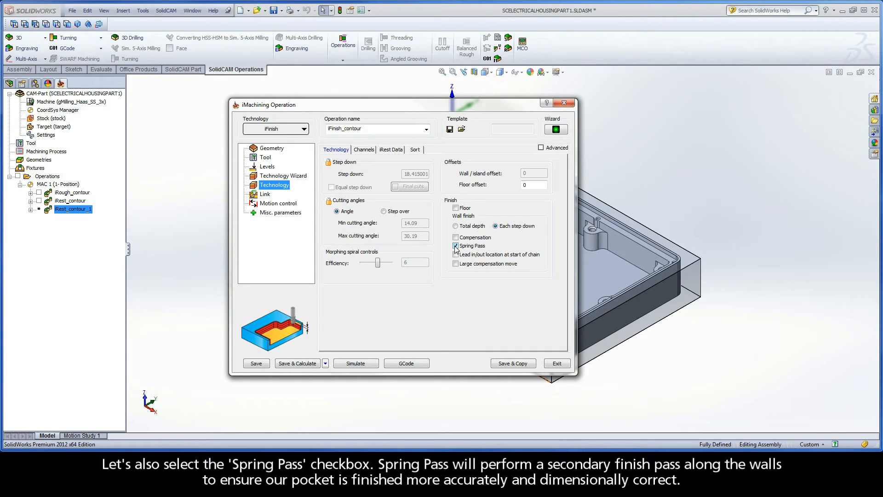
left_click(303, 364)
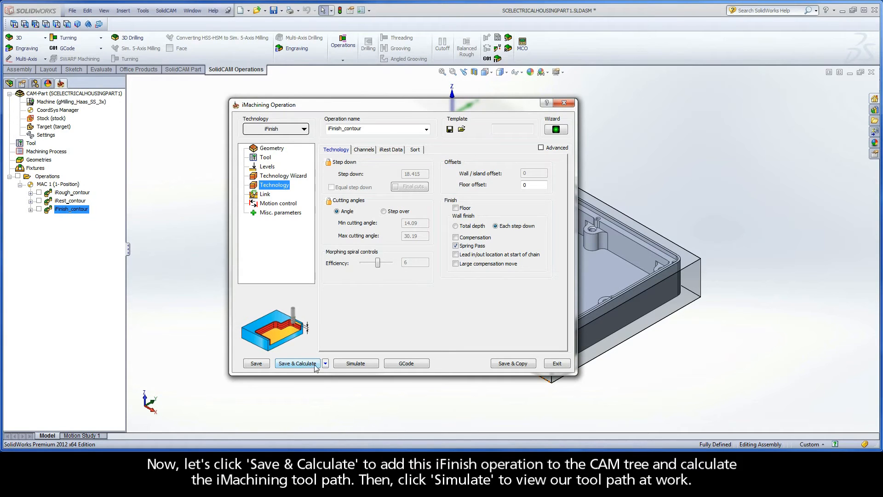
- Simulate the iFinish tool path in Host CAD mode at a reduced simulation speed
left_click(355, 364)
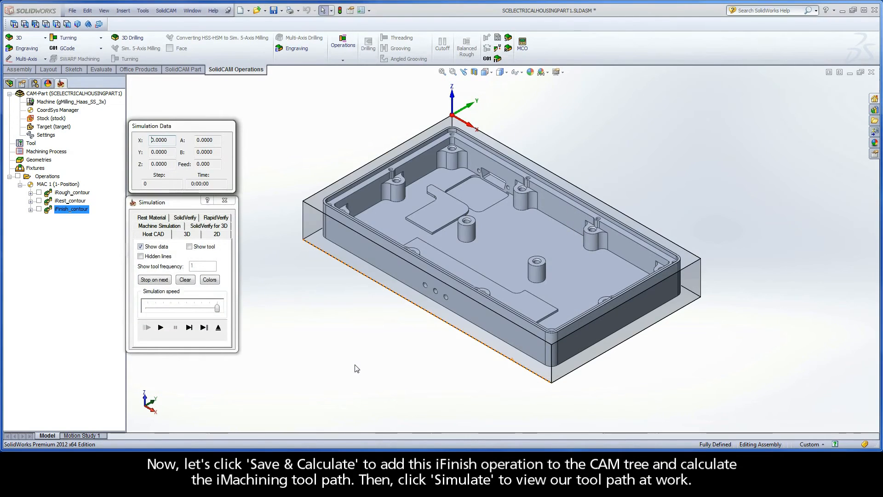
scroll(487, 215, "down", 3)
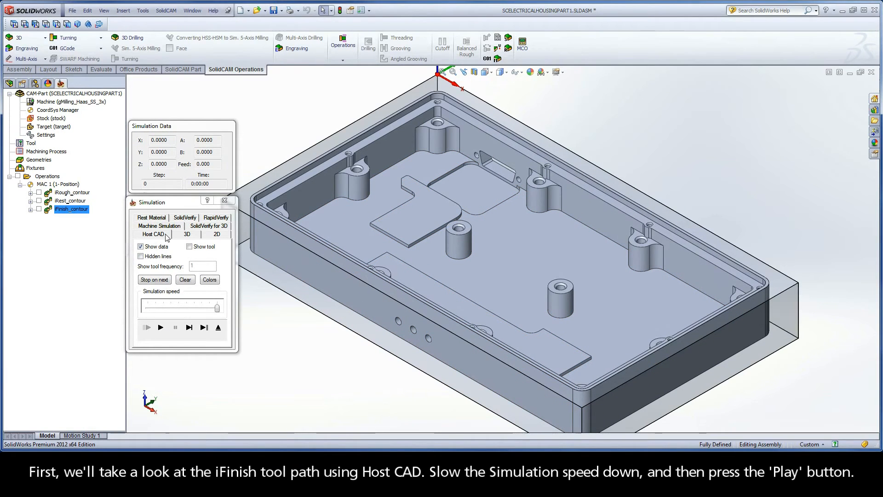
left_click_drag(217, 308, 194, 309)
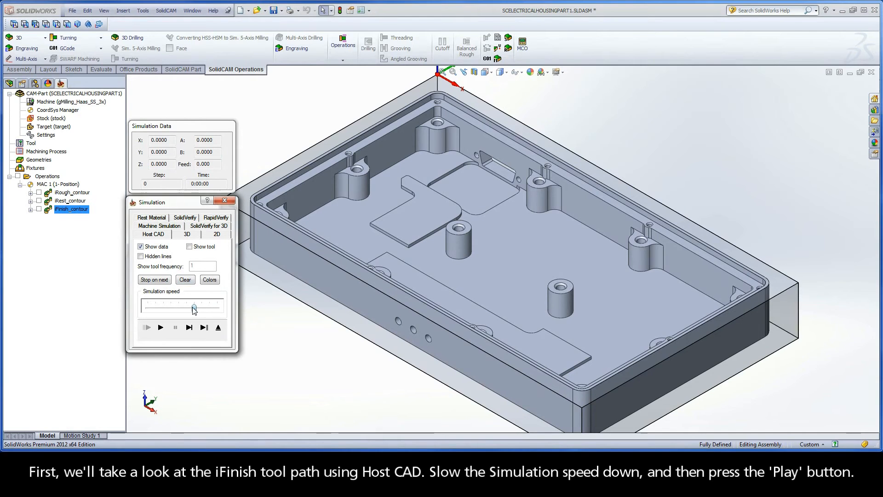
left_click(160, 327)
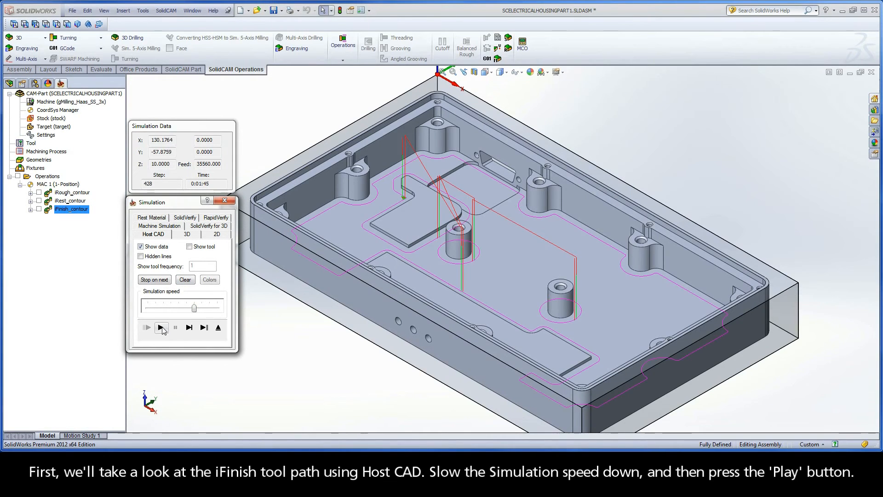
- Simulate the wall and island finishing in SolidVerify mode at a reduced simulation speed and exit the simulation
left_click(184, 218)
left_click_drag(218, 306, 170, 306)
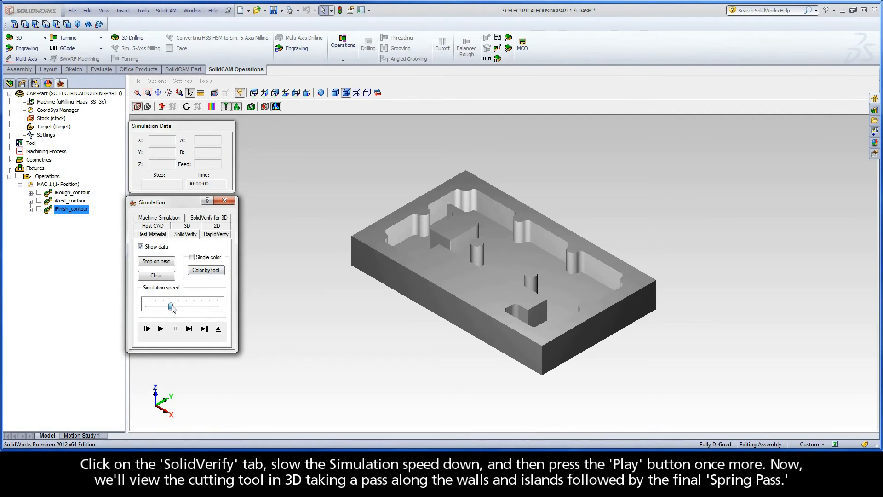
left_click(161, 329)
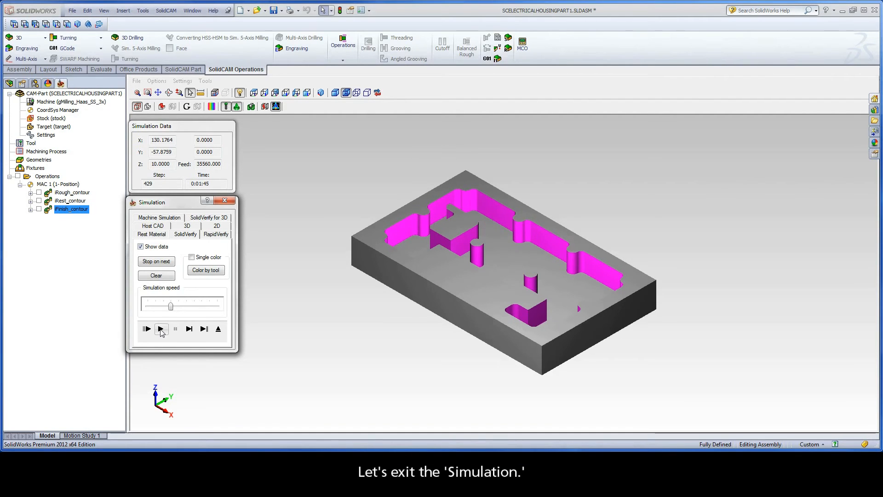
left_click(218, 329)
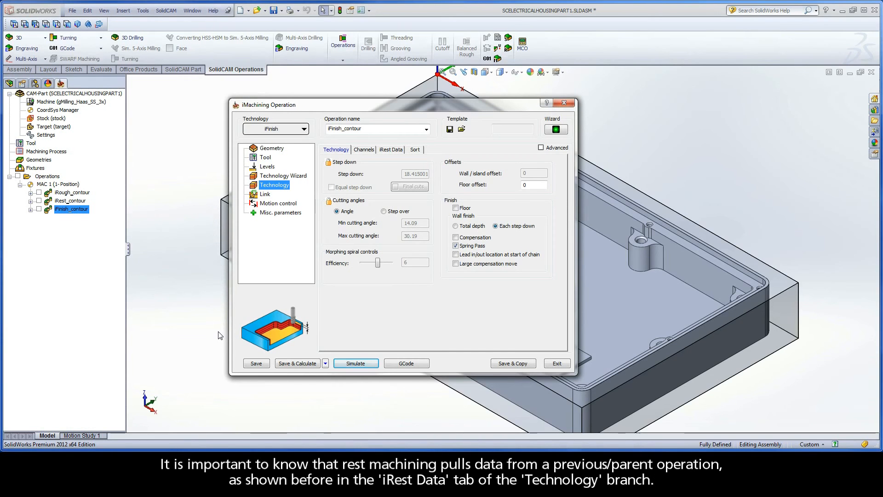
- Check the iFinish operation's parent operation and rest parameters under iRest Data, and close the operation
left_click(389, 150)
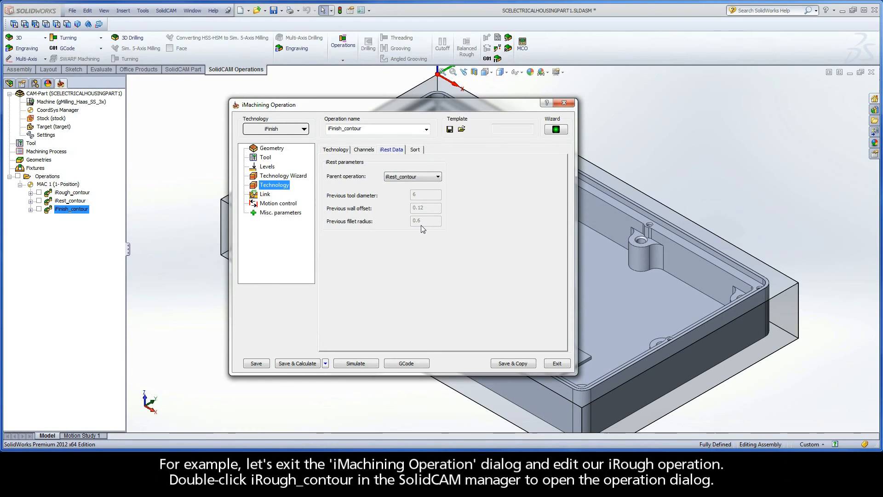
left_click(556, 364)
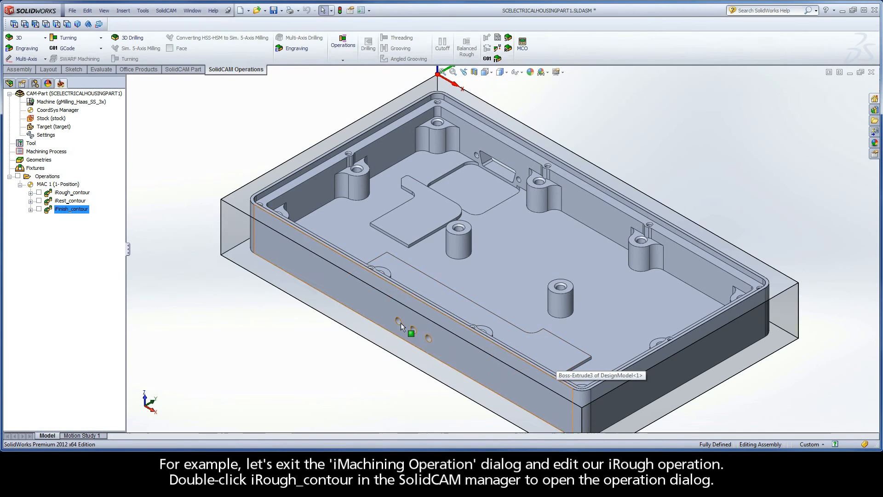
- Set the wall / island offset of the iRough_contour operation to 0.24 mm, then save, calculate and close it
double_click(81, 193)
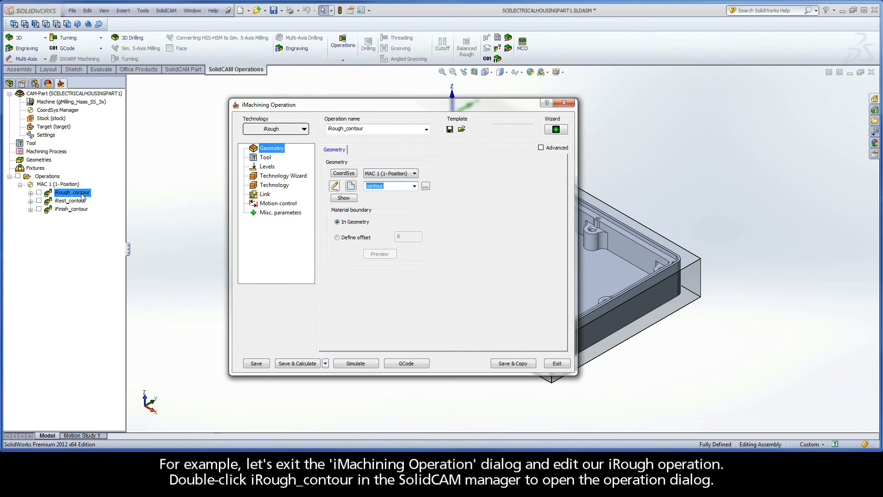
left_click(275, 186)
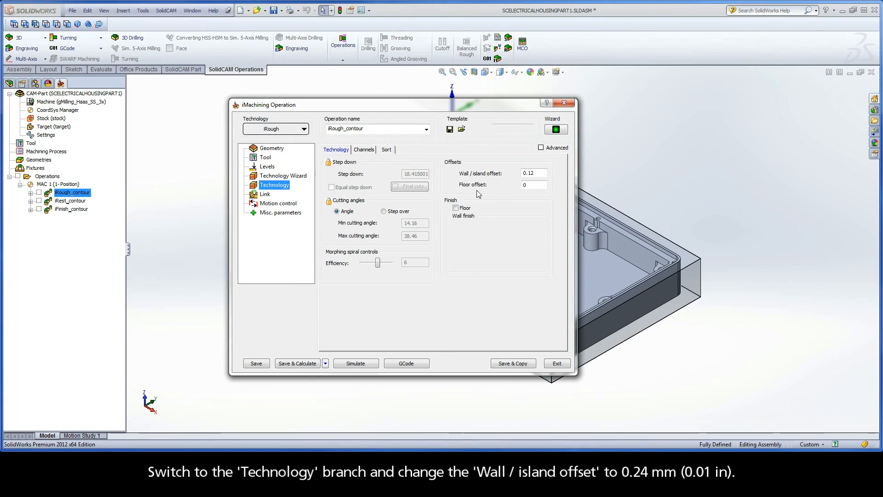
left_click_drag(536, 173, 531, 174)
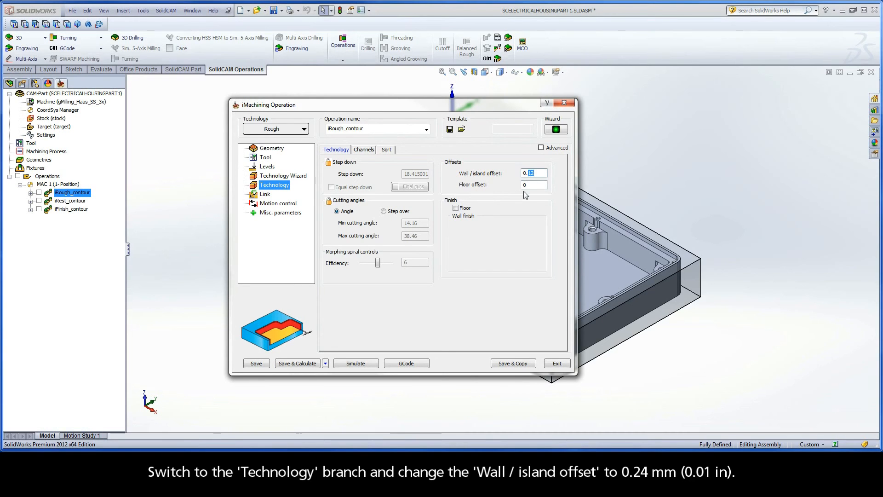
type("2")
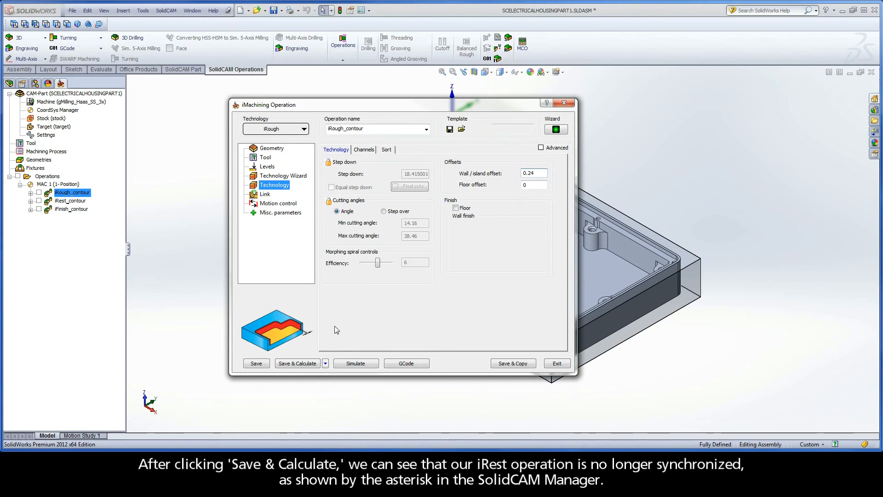
left_click(300, 365)
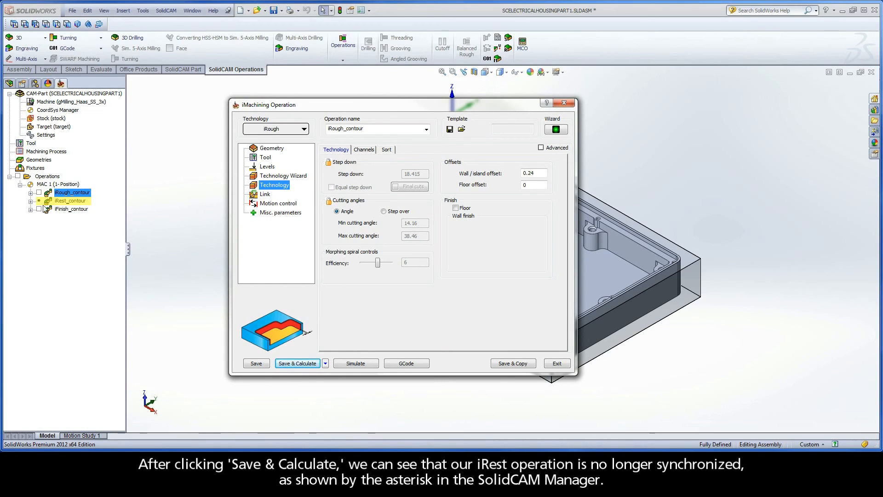
left_click(556, 364)
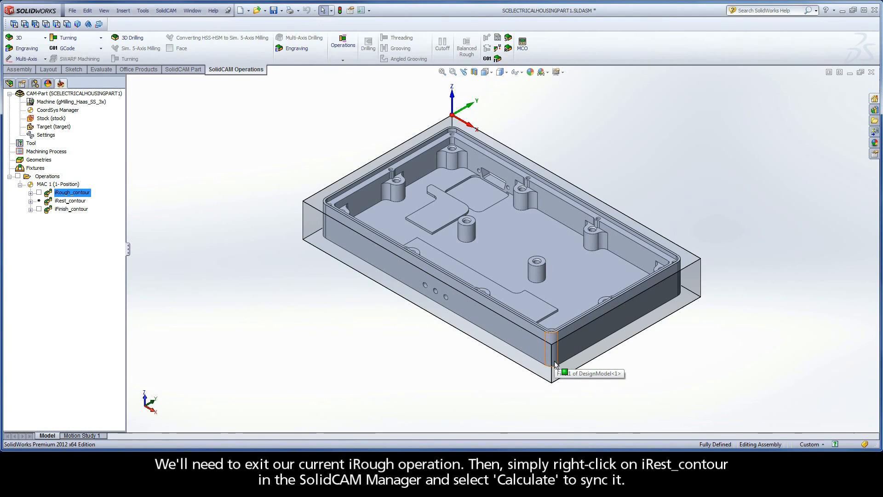
- Recalculate the iRest_contour operation to synchronize it and generate the GCode for all operations
right_click(72, 201)
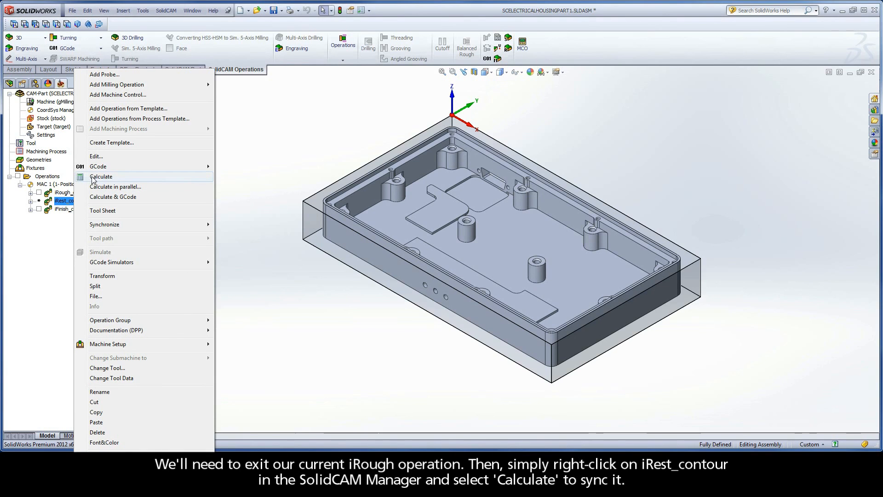
left_click(115, 180)
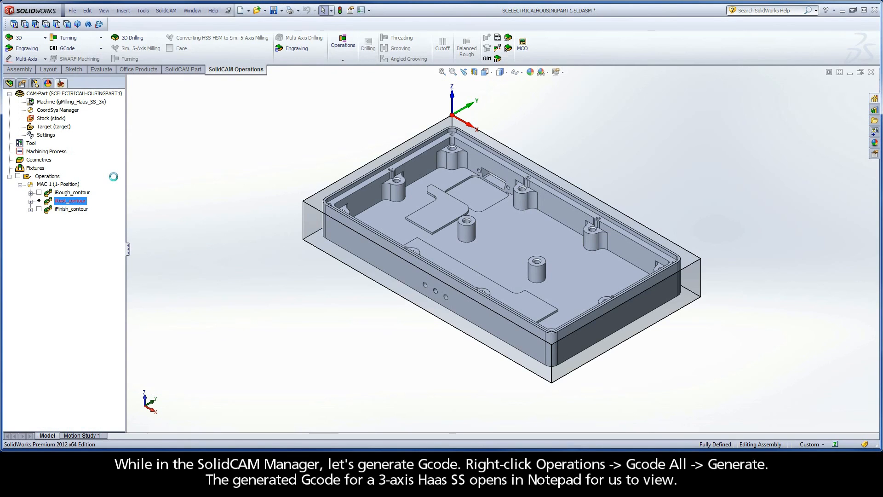
right_click(44, 178)
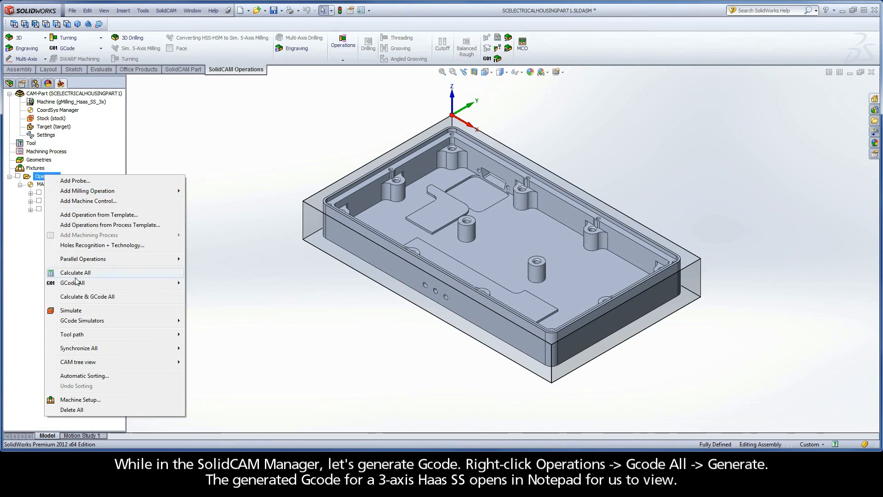
mouse_move(78, 286)
left_click(204, 285)
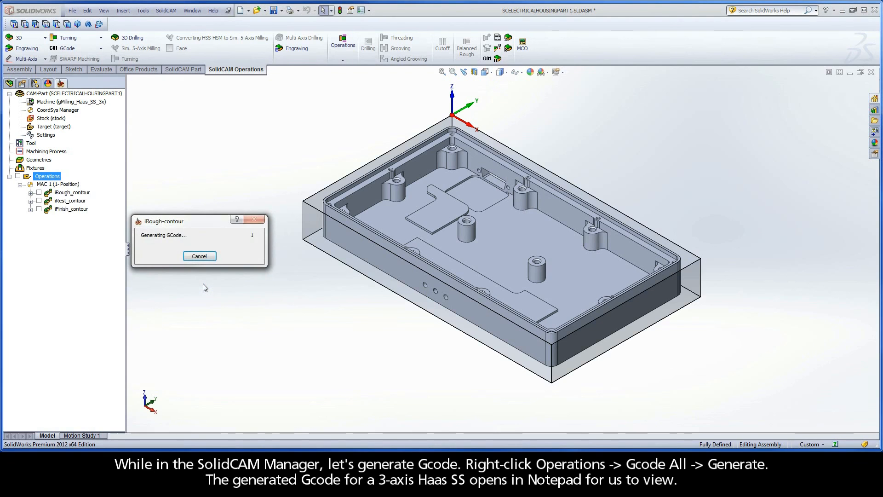